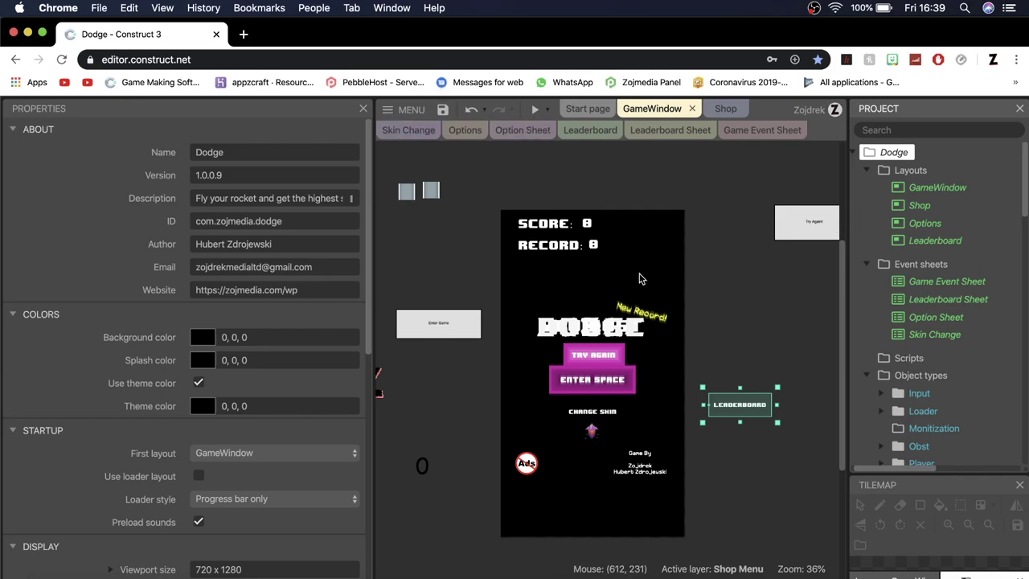
Look through the Dodge project's layouts, event sheets and object types in the project tree.
scroll(641, 279, "down", 2)
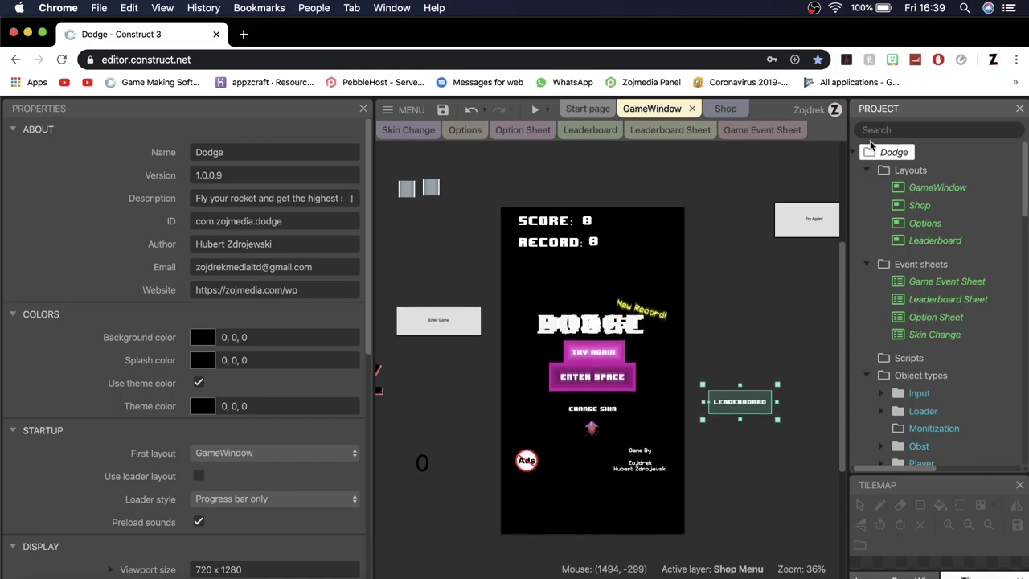
scroll(895, 269, "down", 5)
scroll(895, 269, "up", 10)
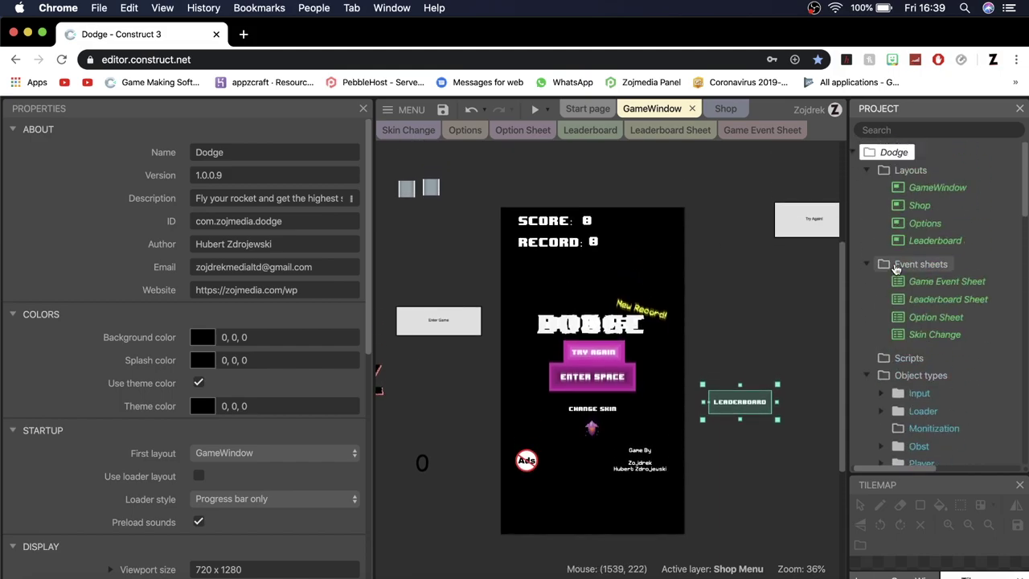
scroll(895, 270, "down", 15)
scroll(895, 270, "up", 5)
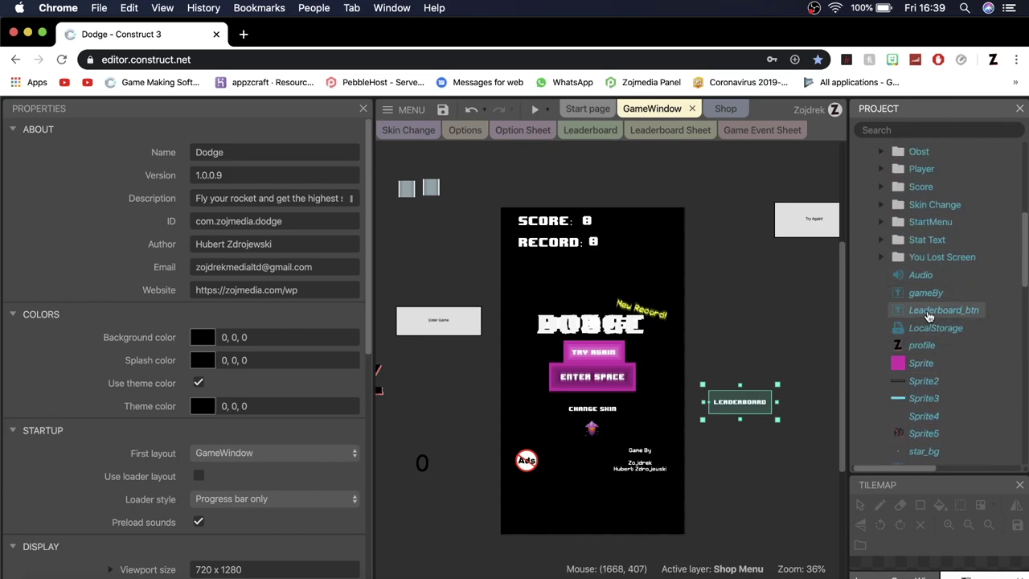
scroll(912, 241, "up", 5)
scroll(912, 241, "down", 5)
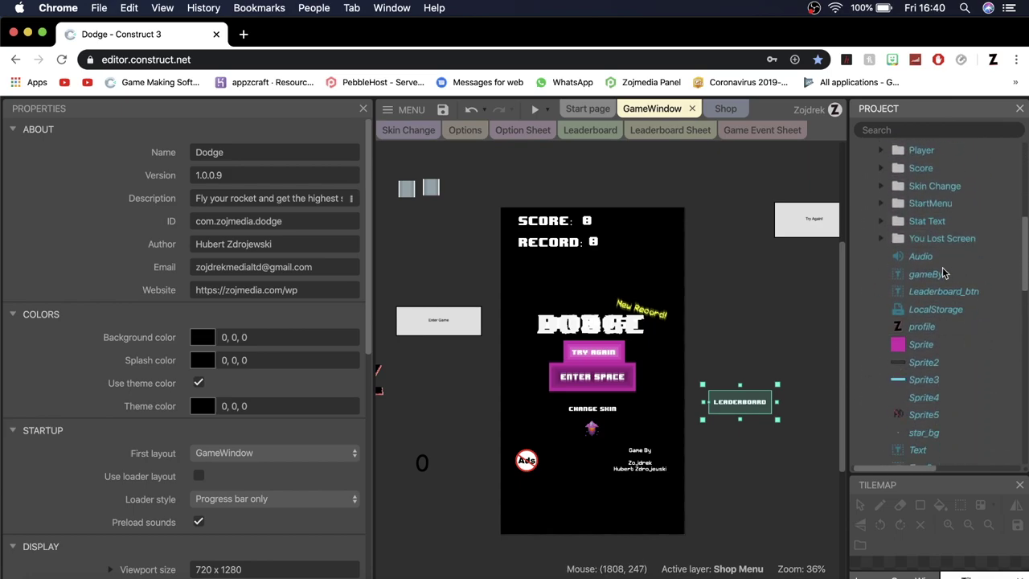
scroll(938, 279, "up", 1)
scroll(938, 279, "up", 5)
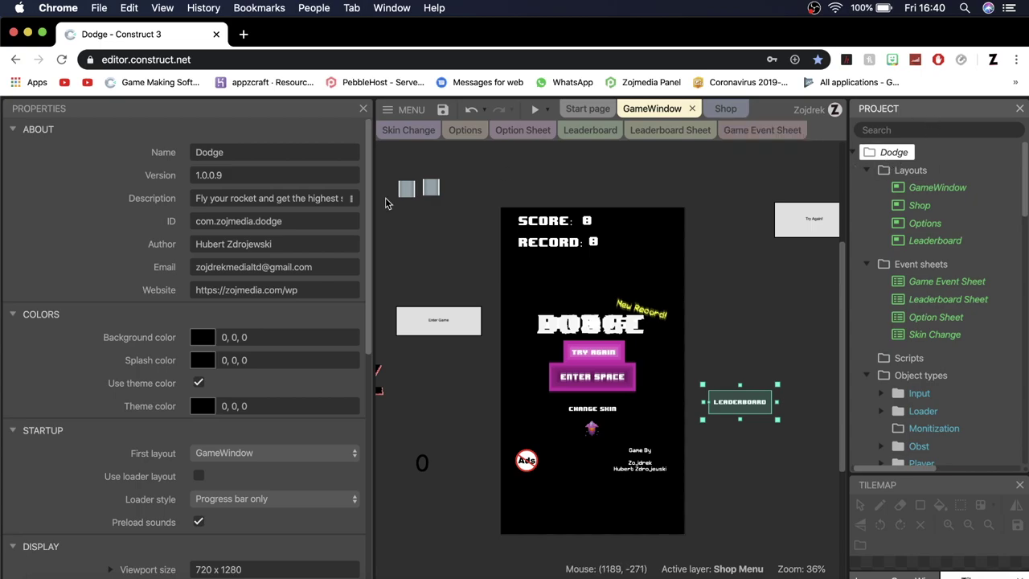
scroll(16, 299, "down", 3)
scroll(18, 298, "up", 5)
left_click(314, 287)
key("Right")
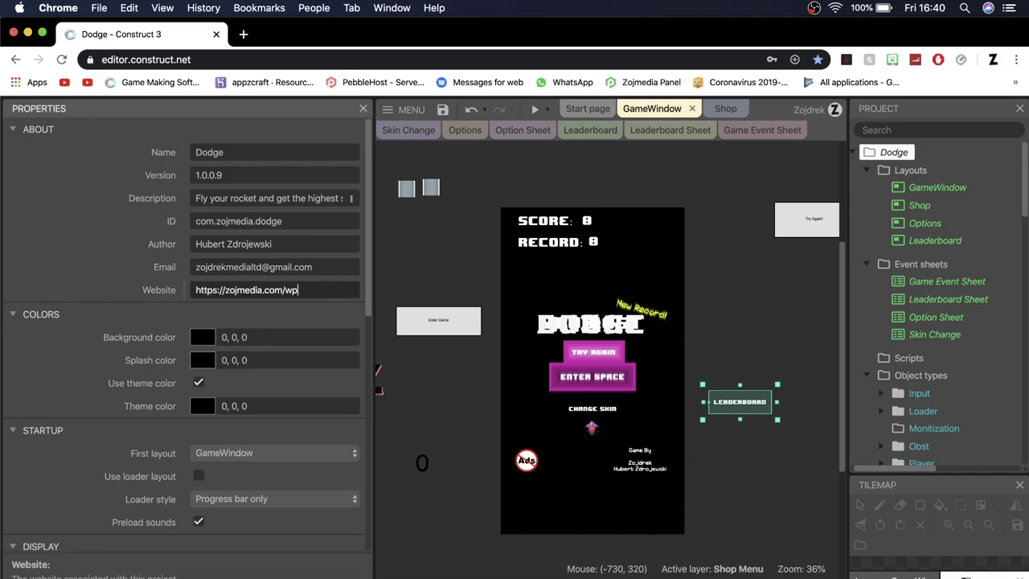
key("super+a")
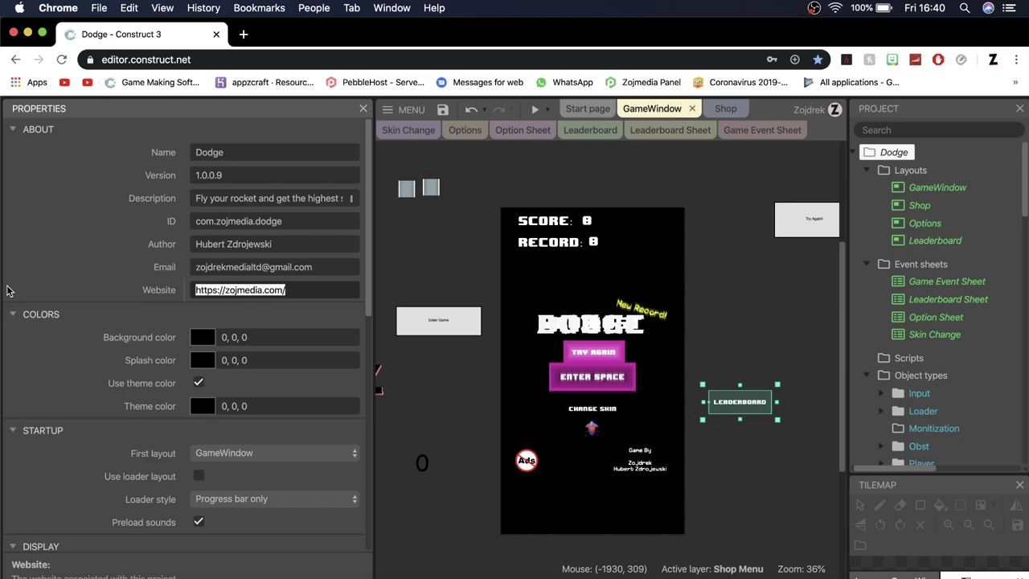
scroll(206, 295, "down", 10)
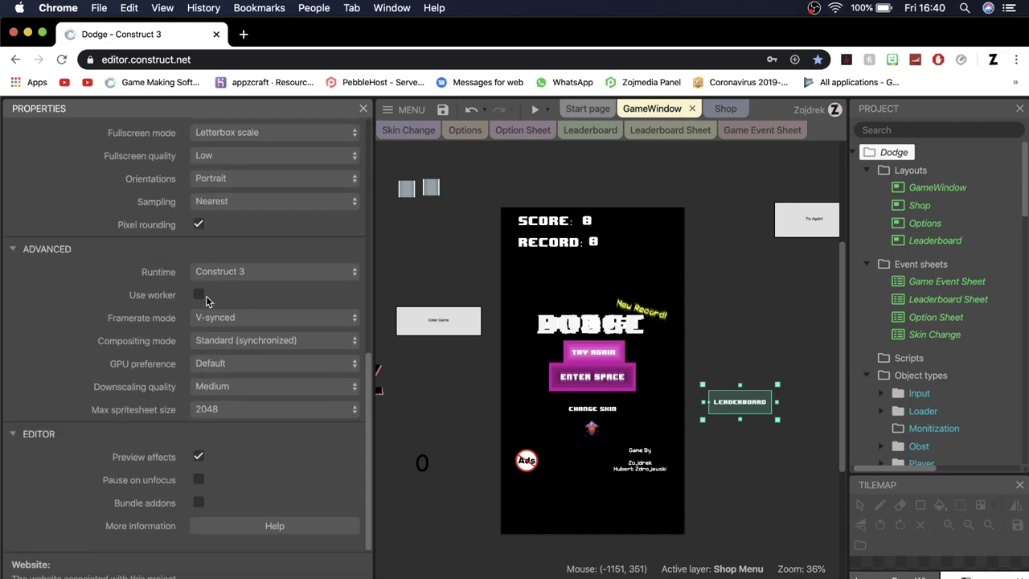
scroll(205, 296, "up", 10)
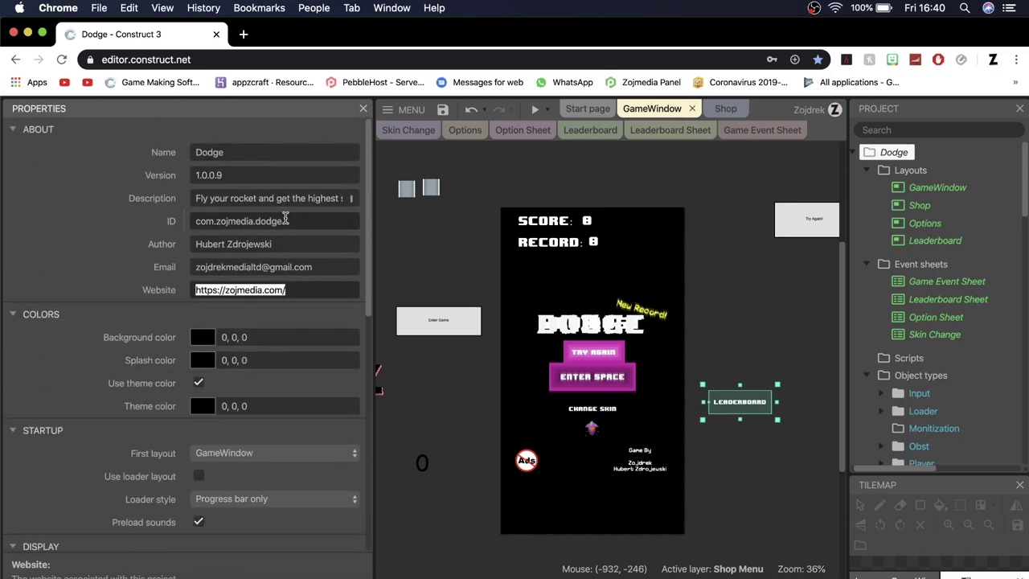
Start exporting the project for iOS (Cordova) with the minify mode set to Simple.
left_click(387, 113)
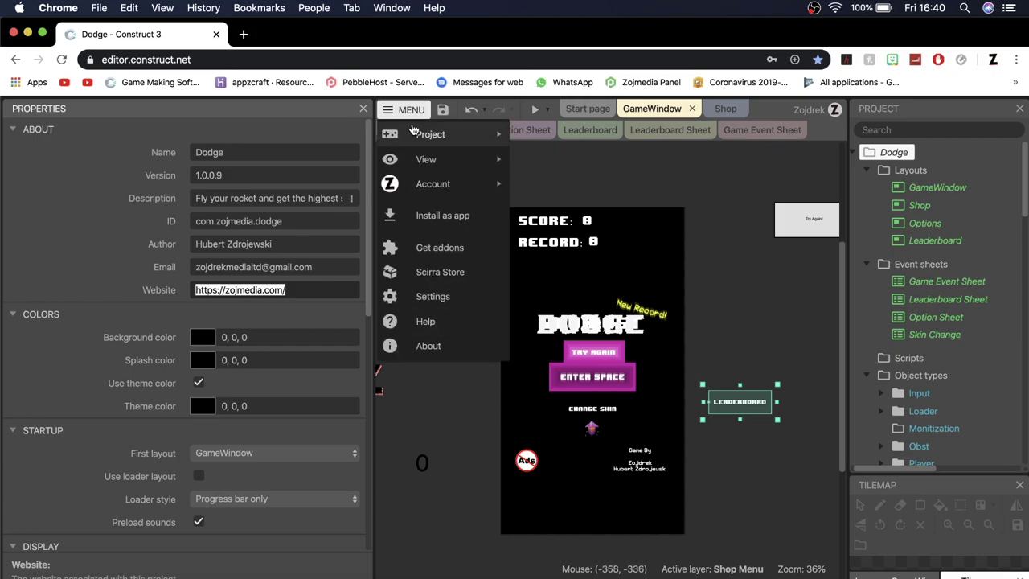
mouse_move(419, 134)
left_click(585, 264)
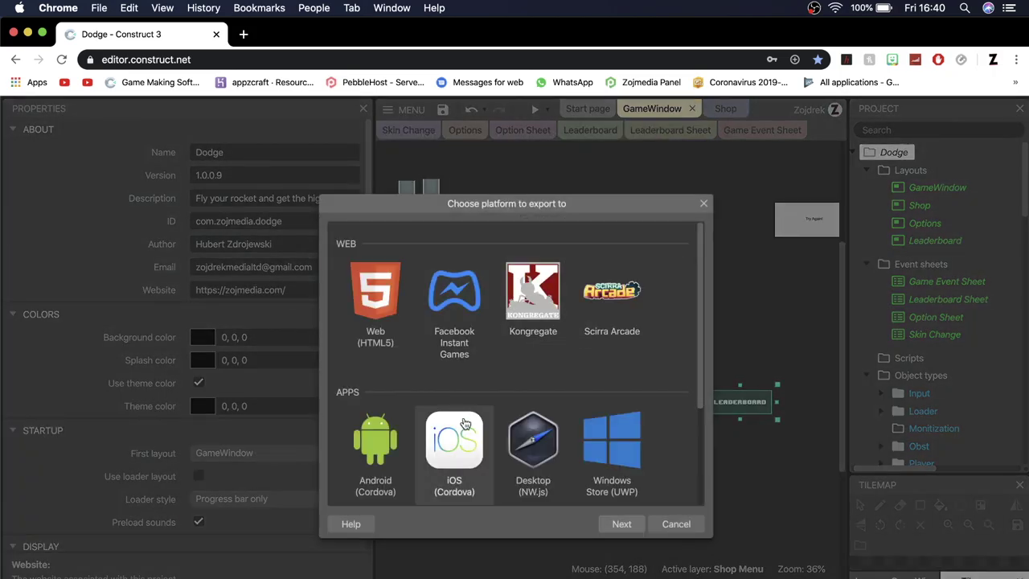
double_click(463, 479)
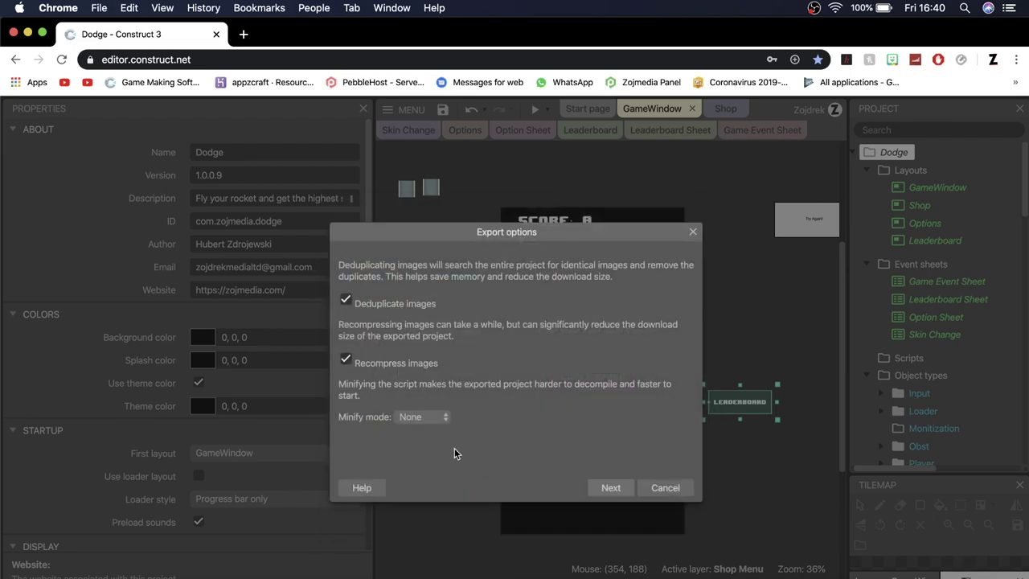
left_click(426, 419)
left_click(428, 432)
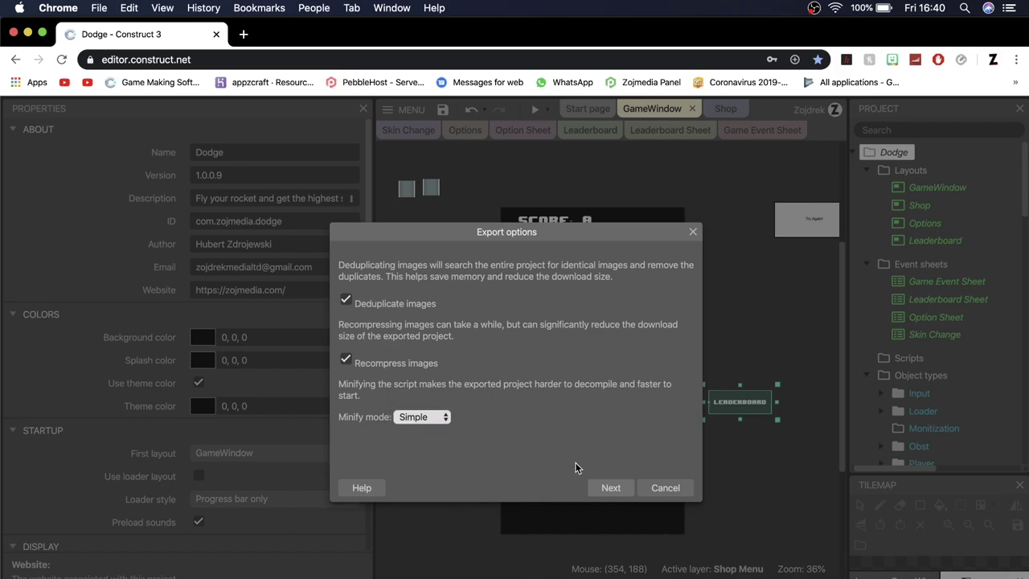
left_click(608, 488)
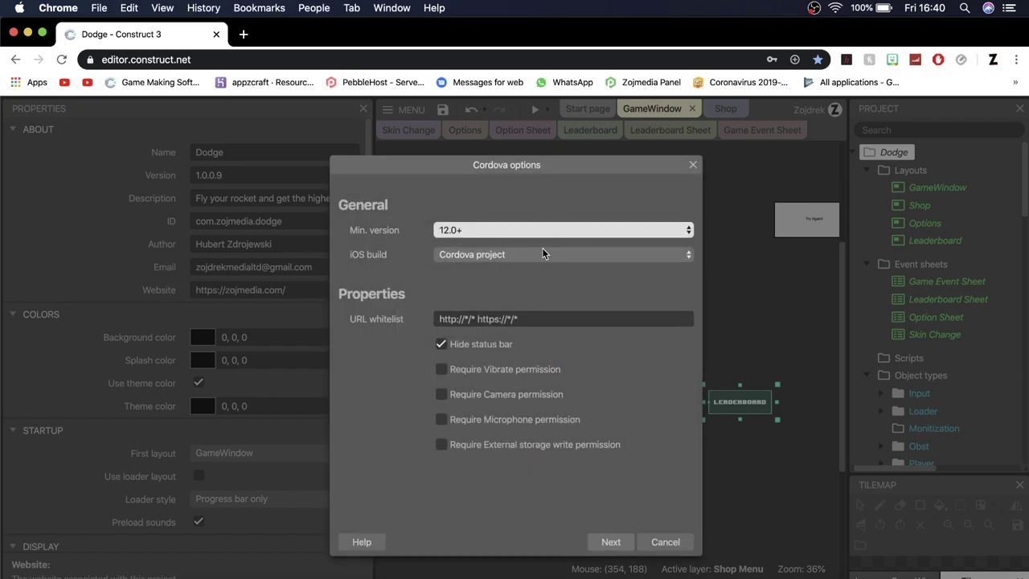
Set the iOS build to Xcode project and start the export.
left_click(542, 254)
left_click(539, 265)
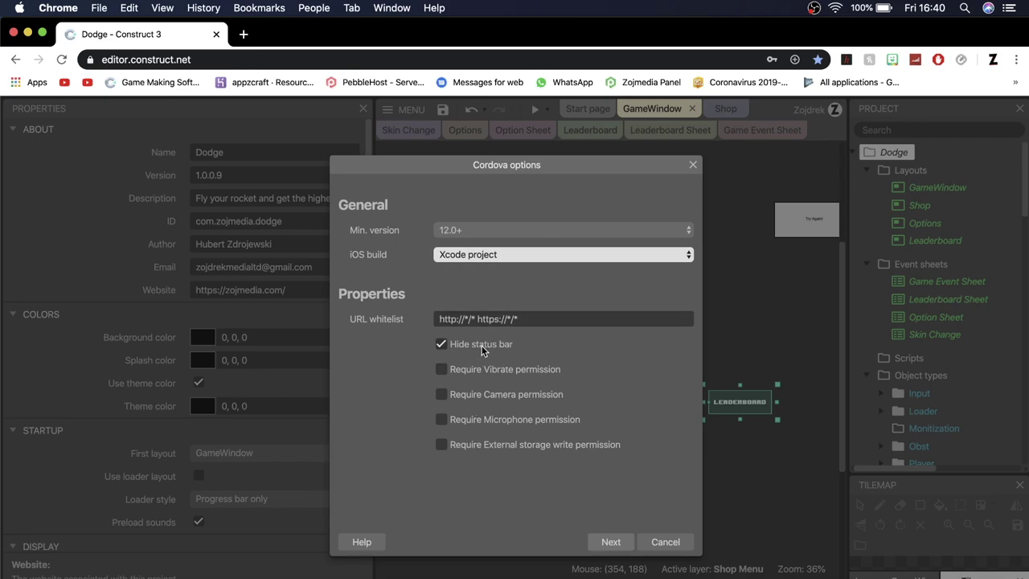
left_click(617, 543)
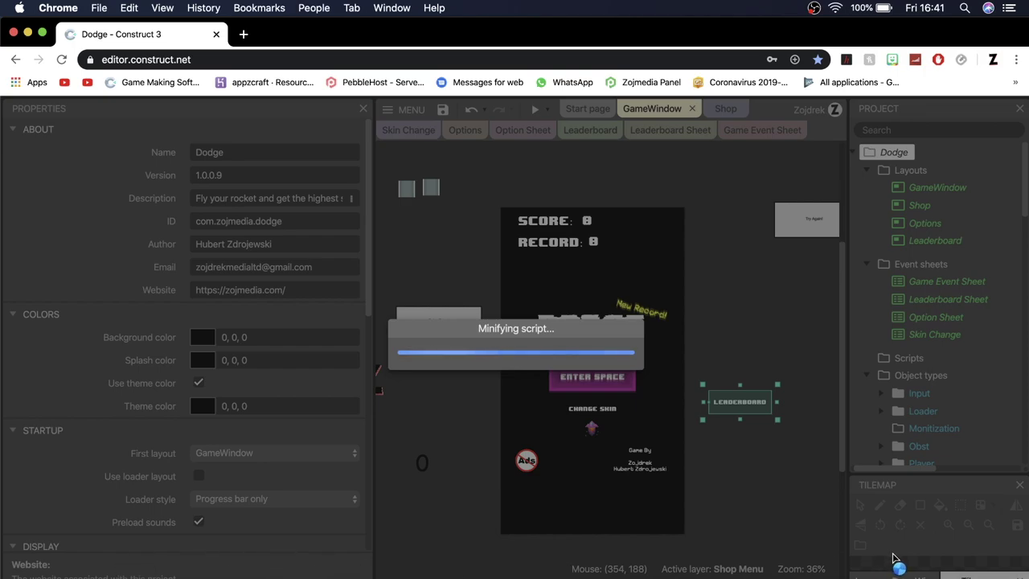
Search the App Store for xcode, launch Xcode from there and close the store.
left_click(377, 576)
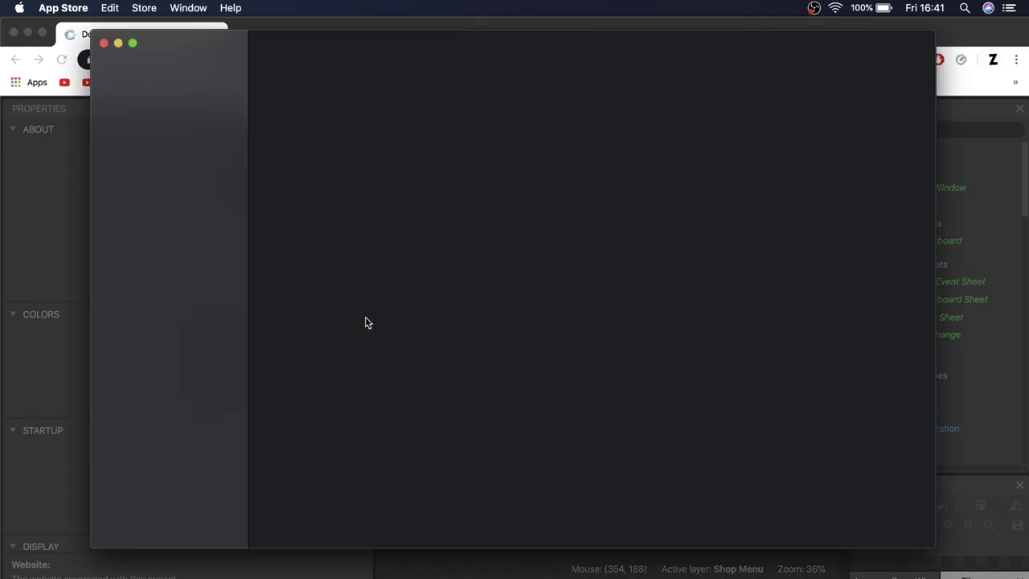
left_click(179, 75)
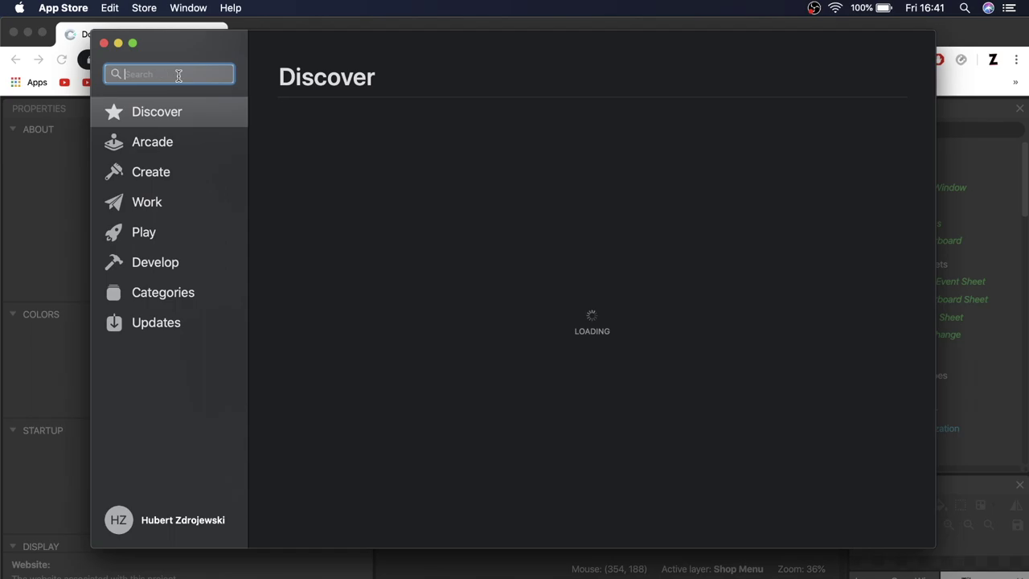
type("xcode")
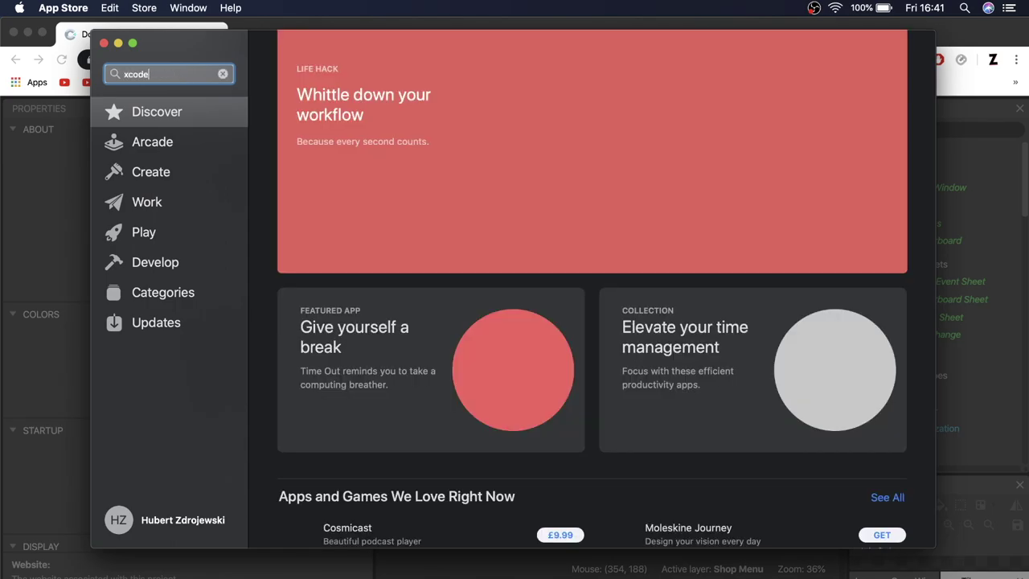
key("Return")
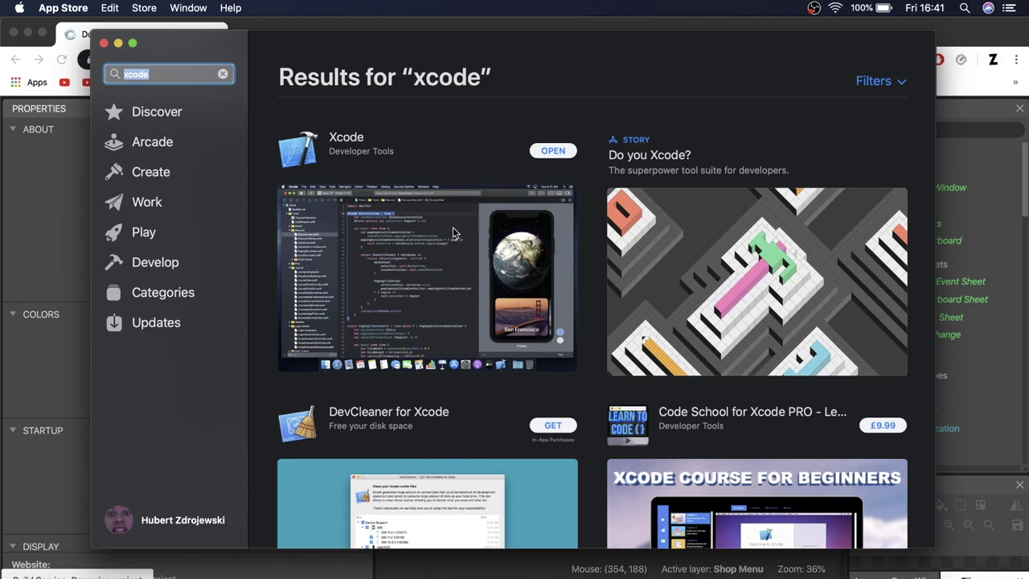
left_click(553, 153)
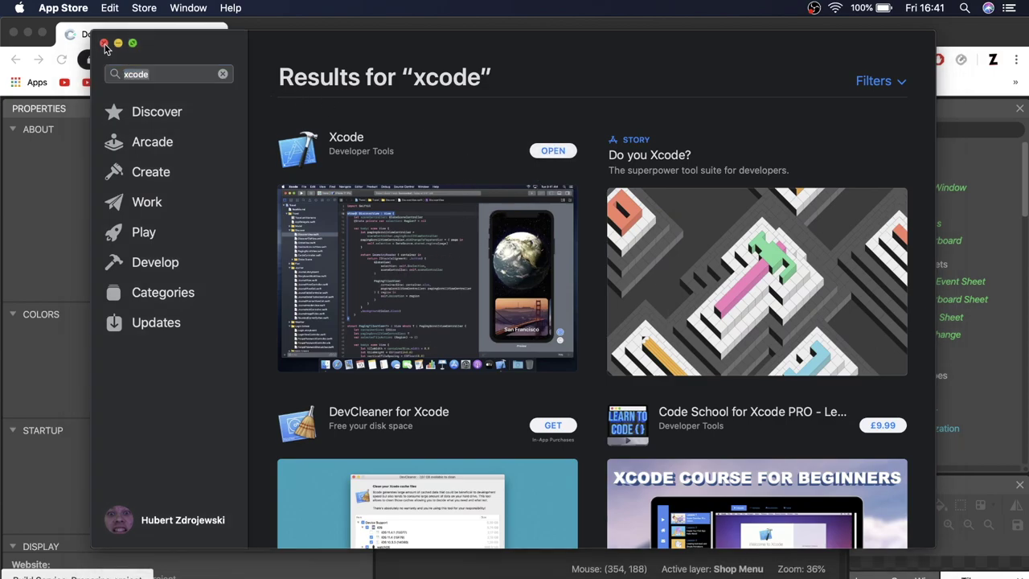
left_click(103, 42)
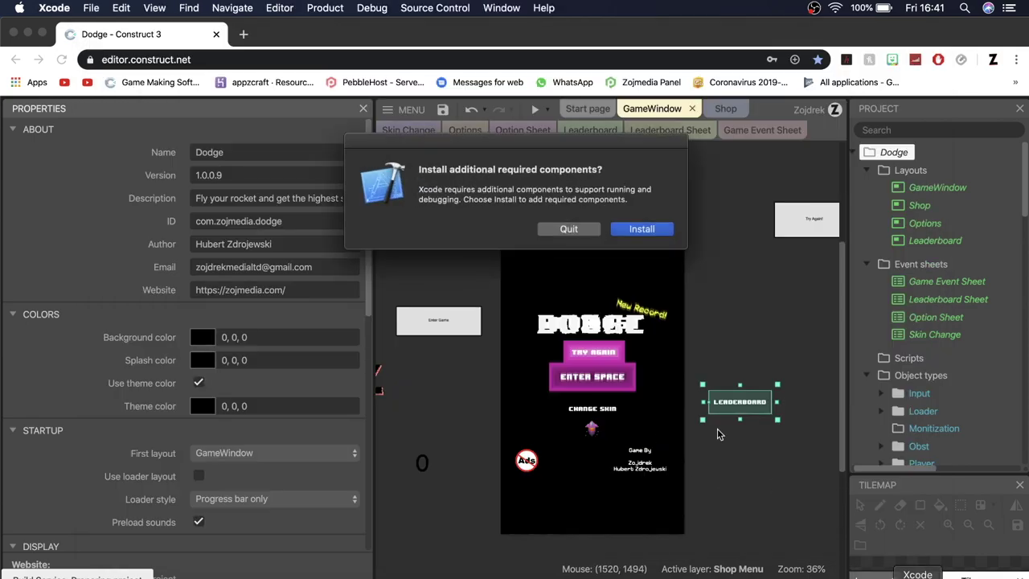
Install Xcode's additional required components, authorising the changes with the account password.
left_click(626, 230)
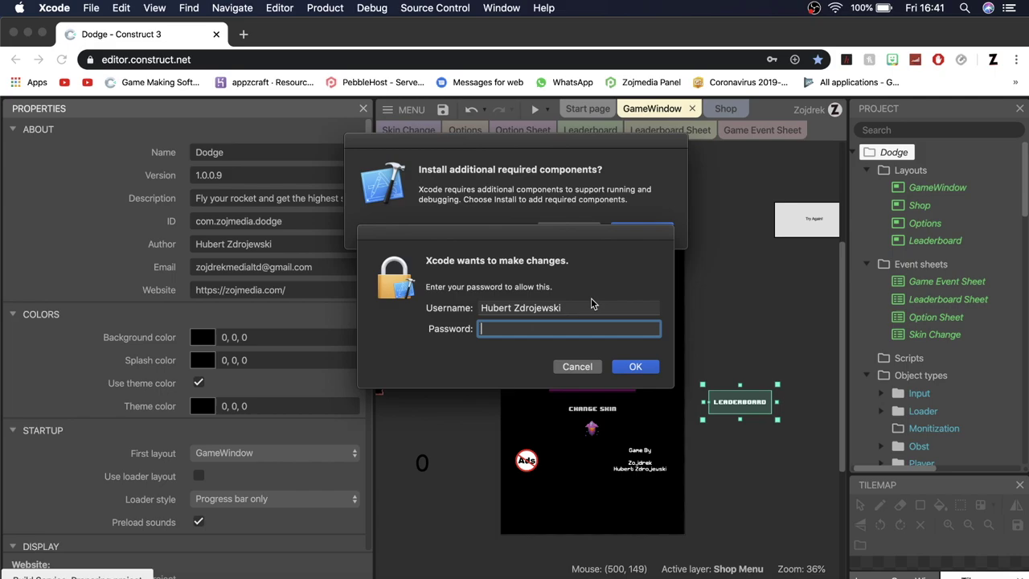
type("******")
key("Return")
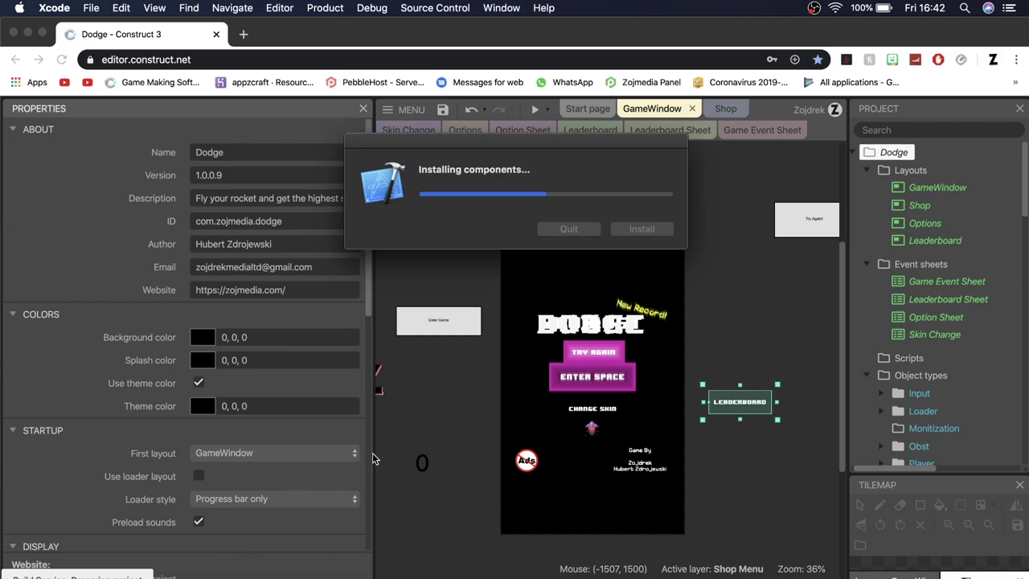
Download Dodge.ios.project.zip from the build report in Chrome and extract Dodge.ios.project (3).zip in Finder's Downloads folder.
left_click(419, 439)
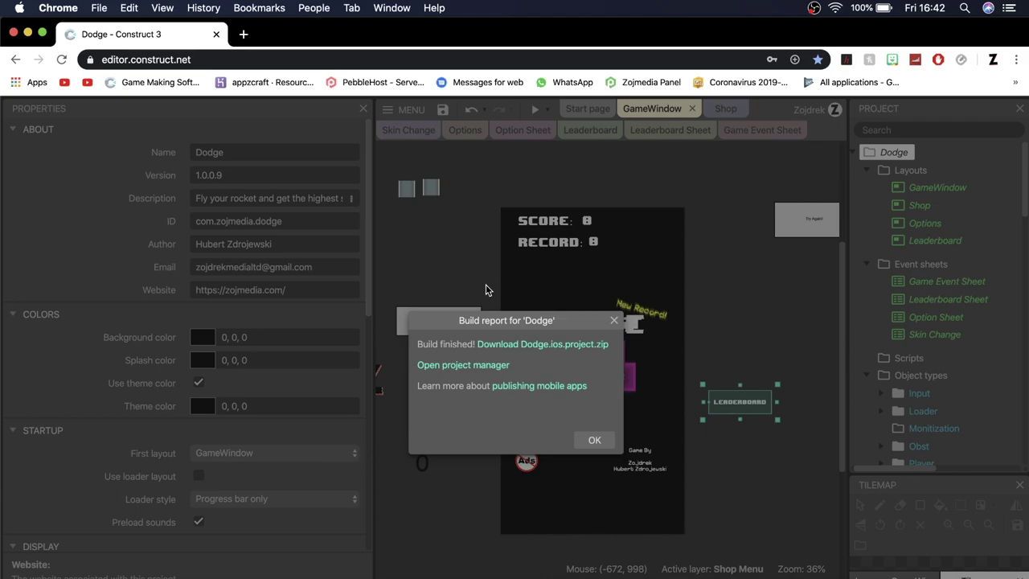
left_click(535, 345)
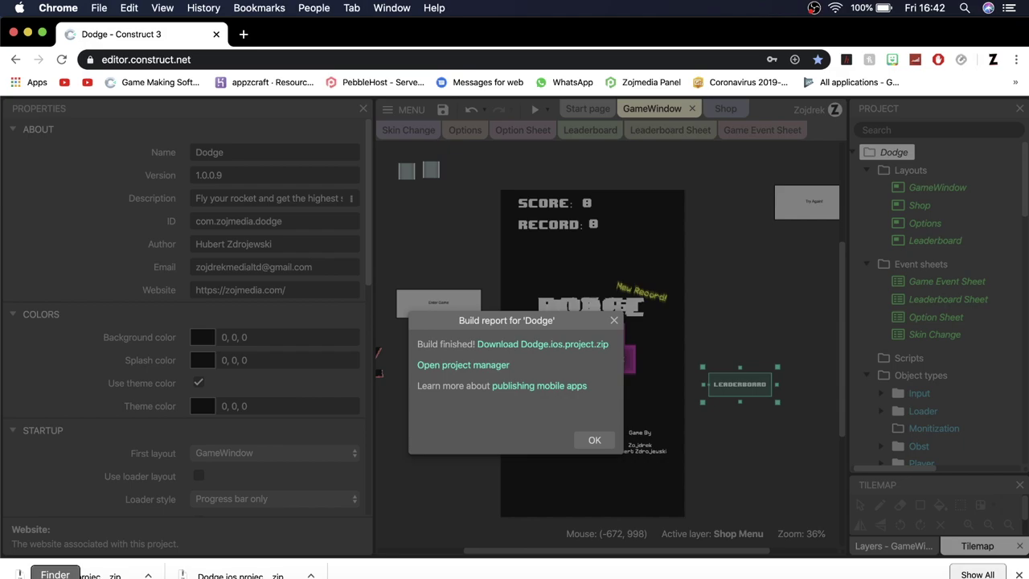
left_click(56, 577)
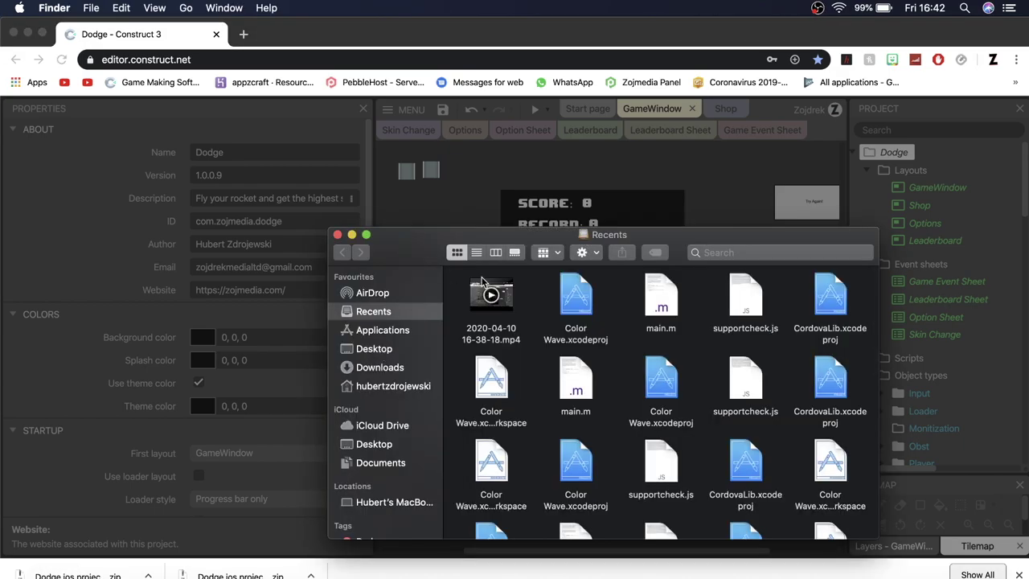
left_click(392, 367)
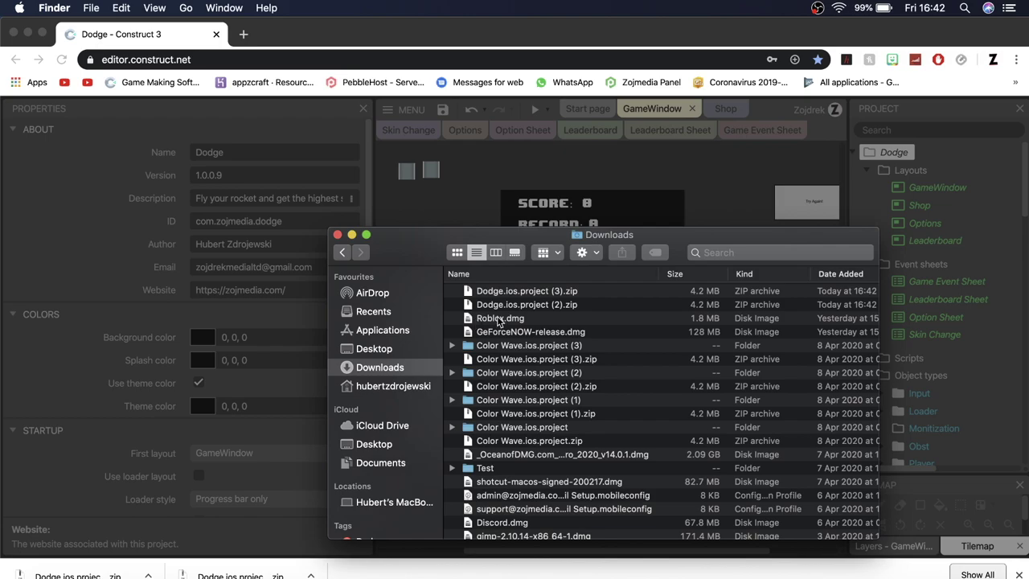
left_click(617, 293)
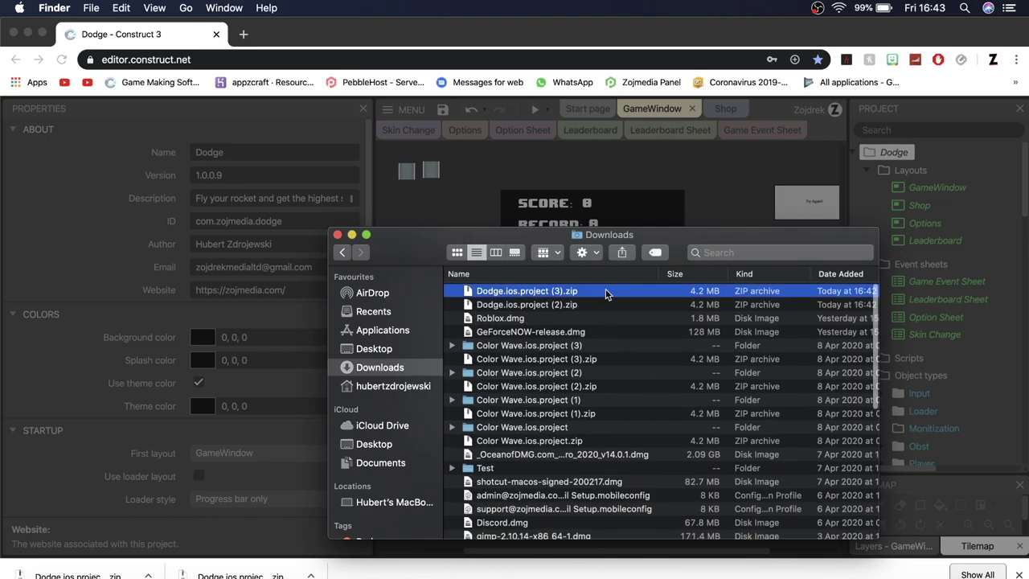
double_click(606, 293)
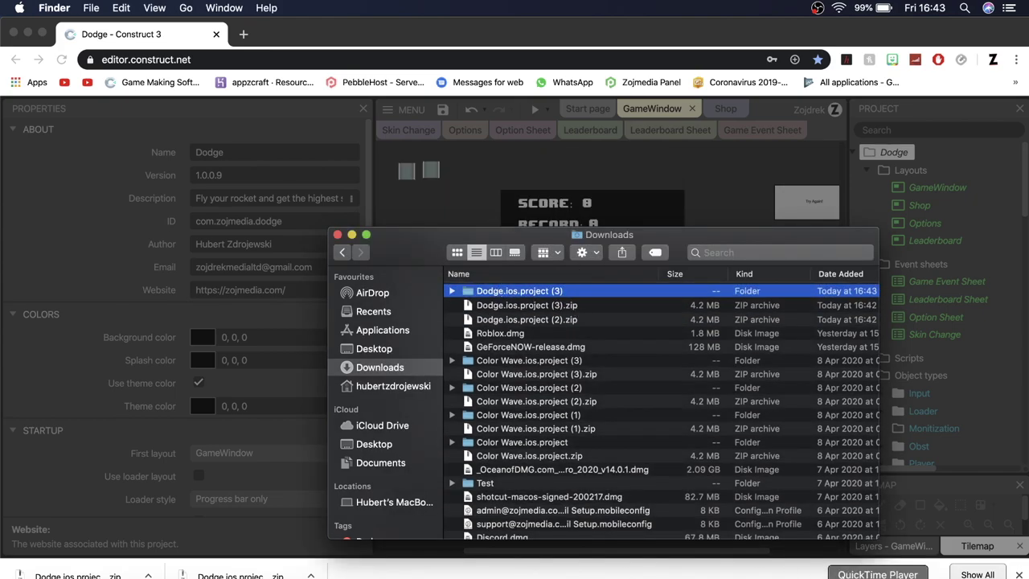
Switch to Xcode and open the Dodge.ios.project (3) folder from Downloads as another project.
left_click(917, 575)
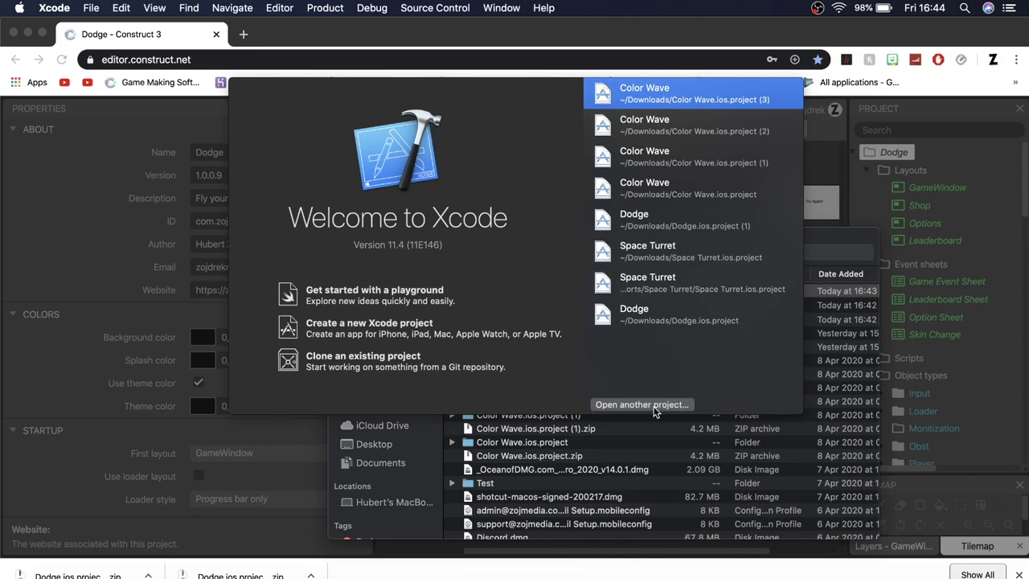
left_click(625, 406)
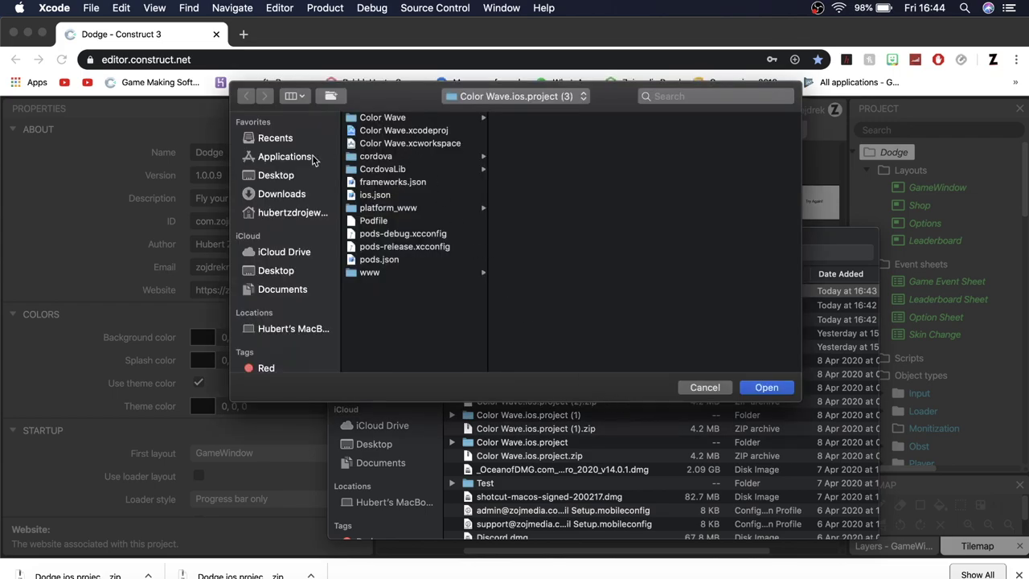
left_click(281, 193)
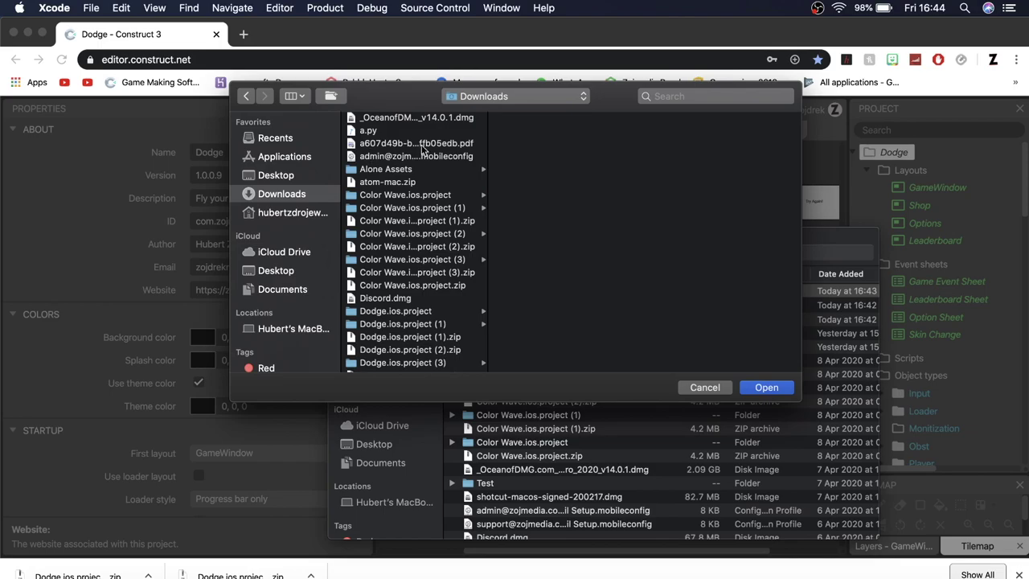
scroll(430, 143, "down", 5)
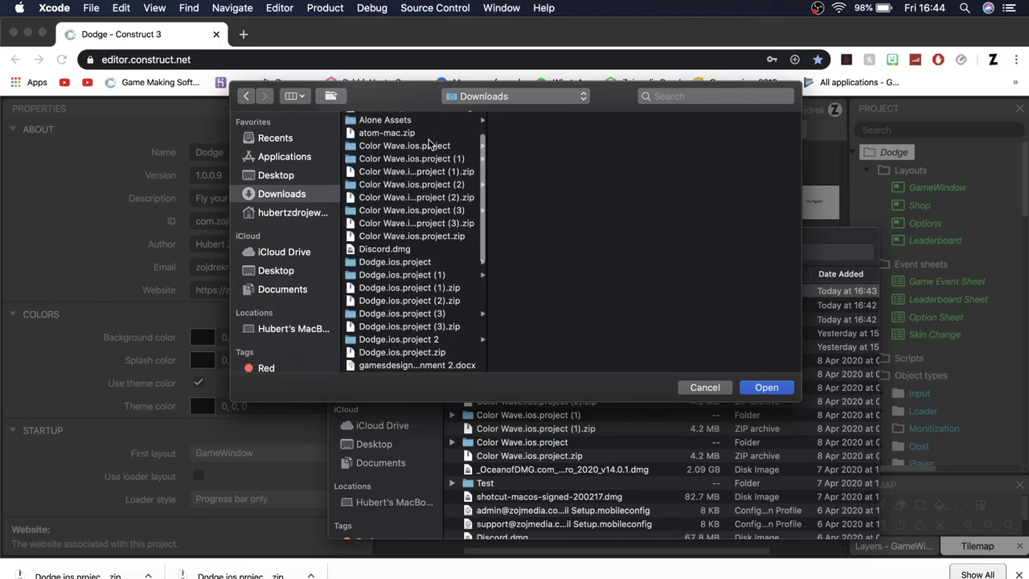
scroll(430, 143, "down", 1)
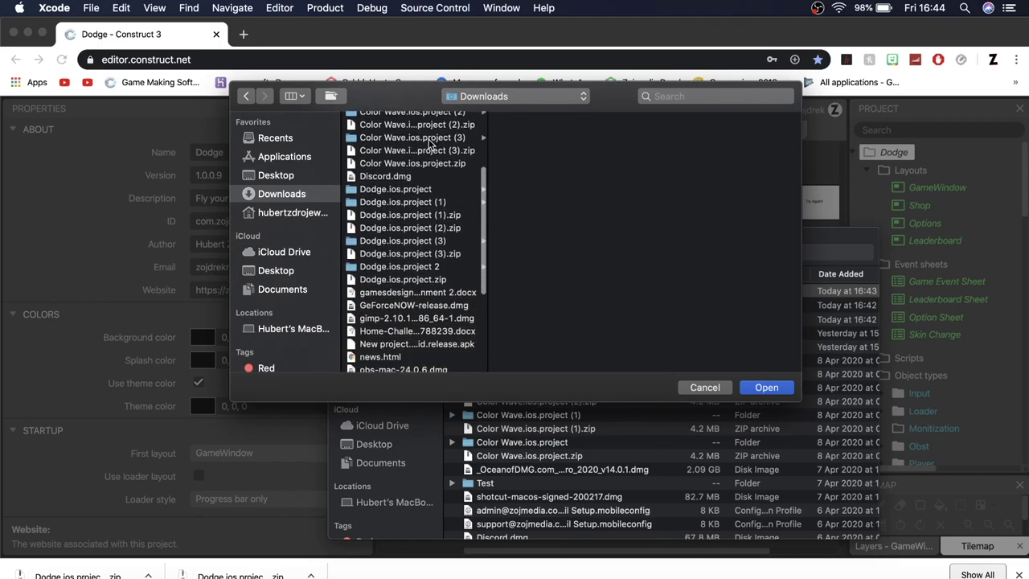
left_click(410, 253)
left_click(412, 240)
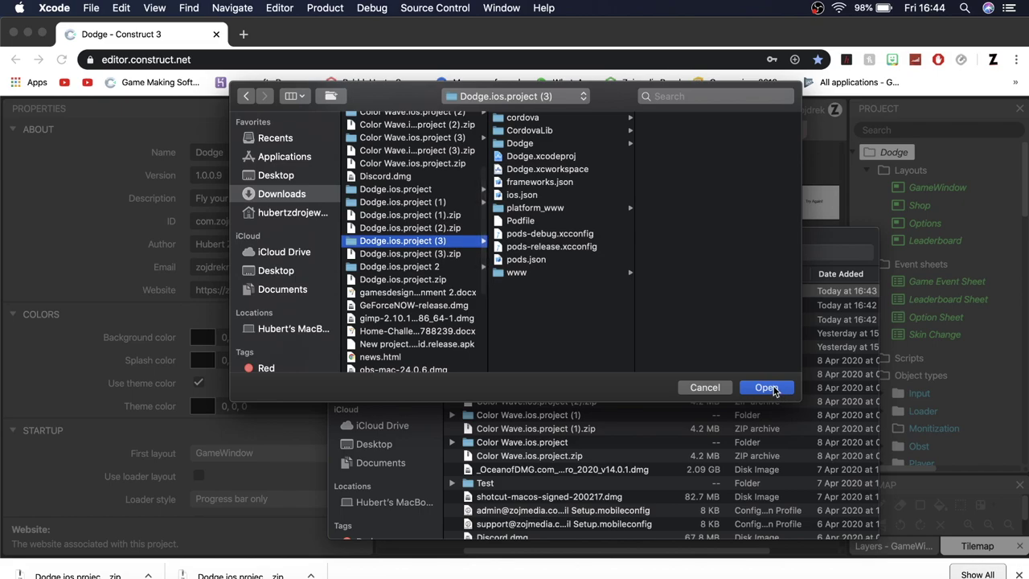
left_click(771, 389)
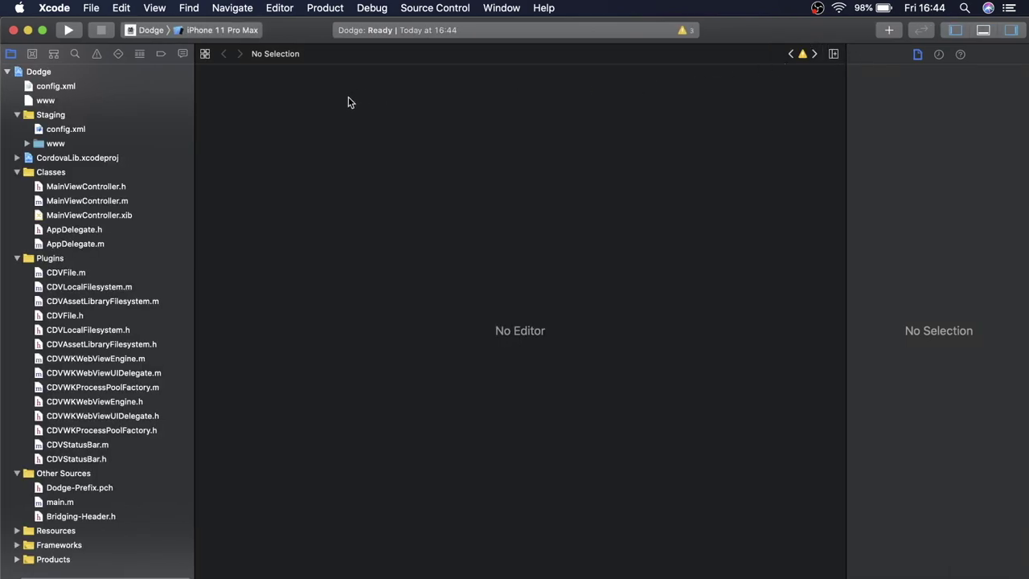
Open supportcheck.js from the scripts folder inside Staging's www folder.
left_click(27, 143)
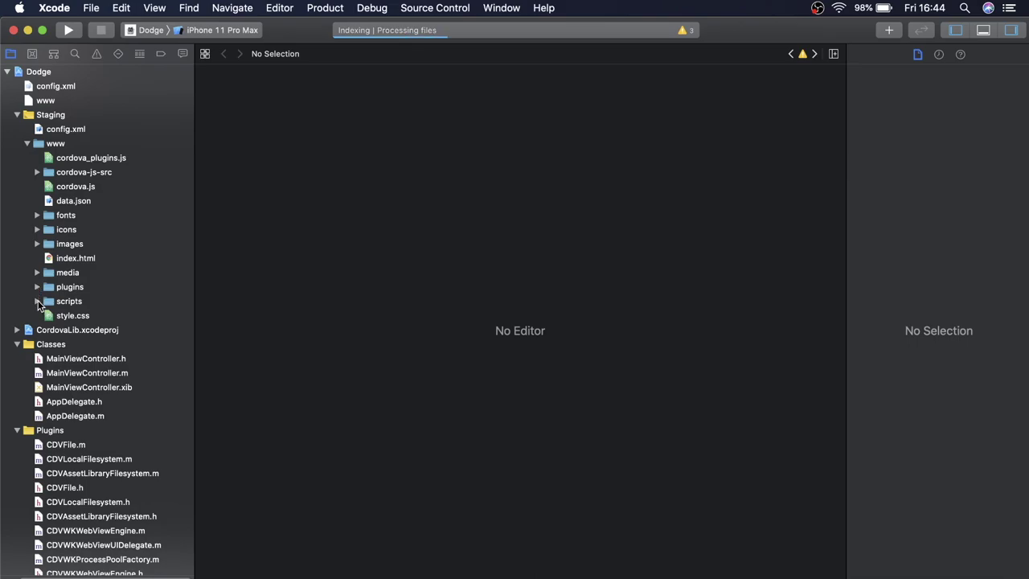
left_click(37, 300)
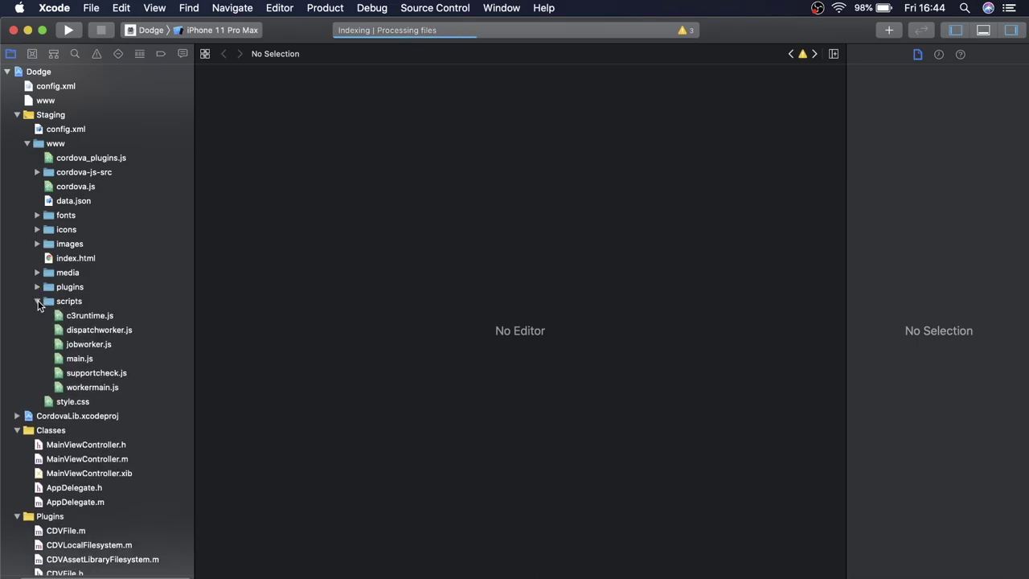
left_click(90, 374)
left_click(90, 374)
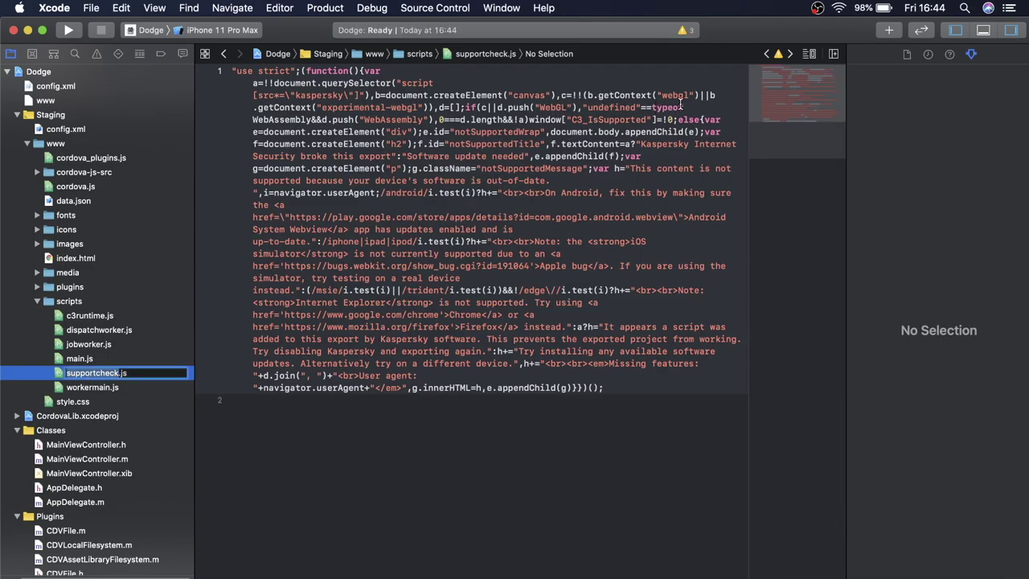
Replace the string "undefined" before ==typeof WebAssembly in supportcheck.js with a copy of C3_IsSupported.
double_click(593, 119)
key("super+c")
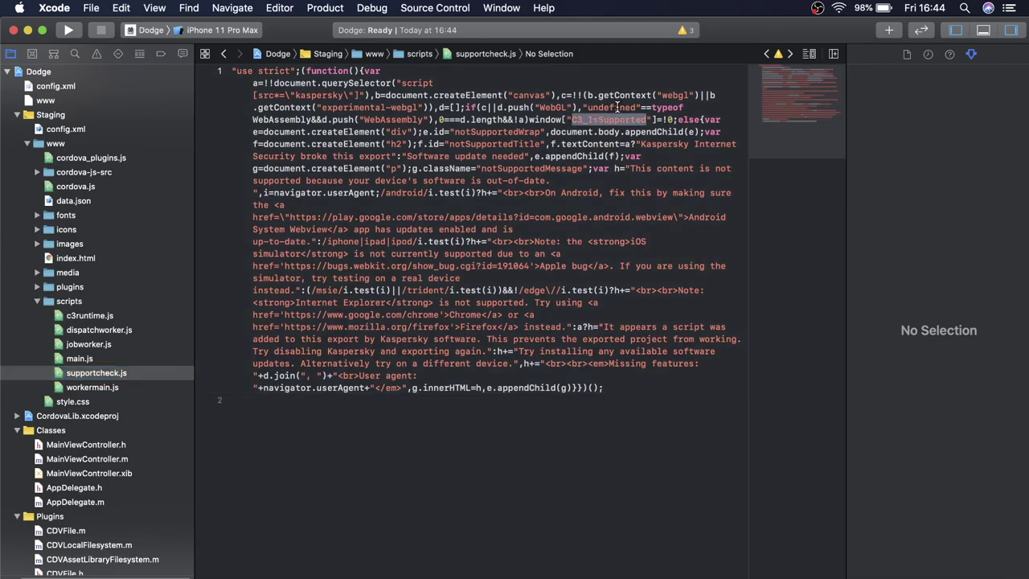
left_click(614, 107)
double_click(615, 106)
double_click(655, 131)
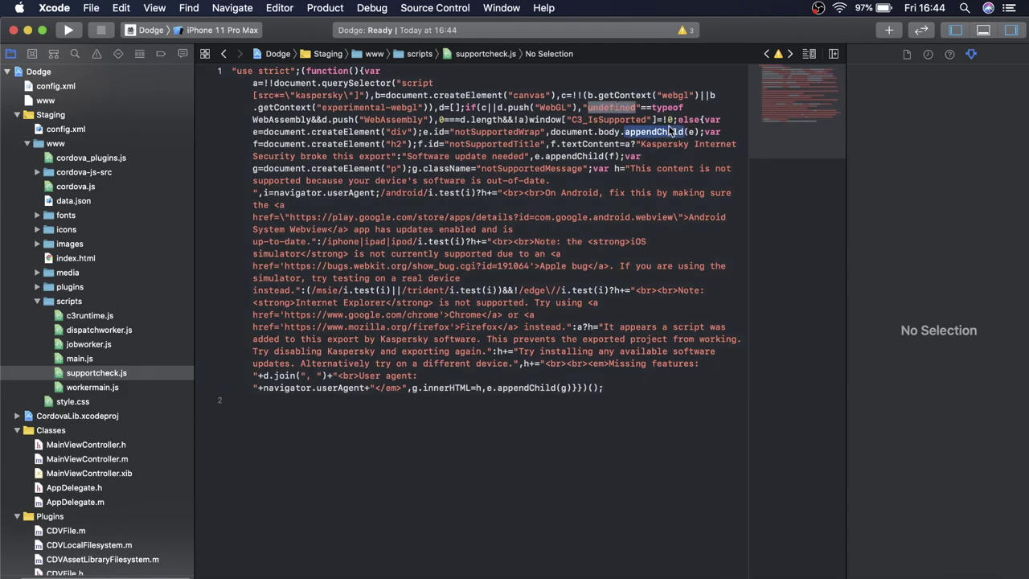
key("super+v")
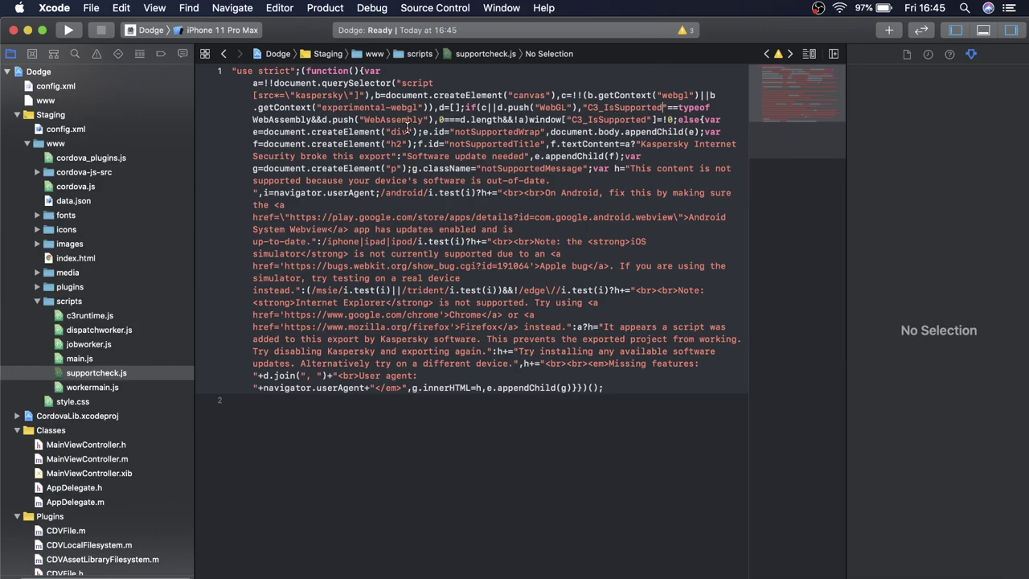
Show all signing configurations of the Dodge target and set the Debug signing team to the Personal Team account.
left_click(46, 73)
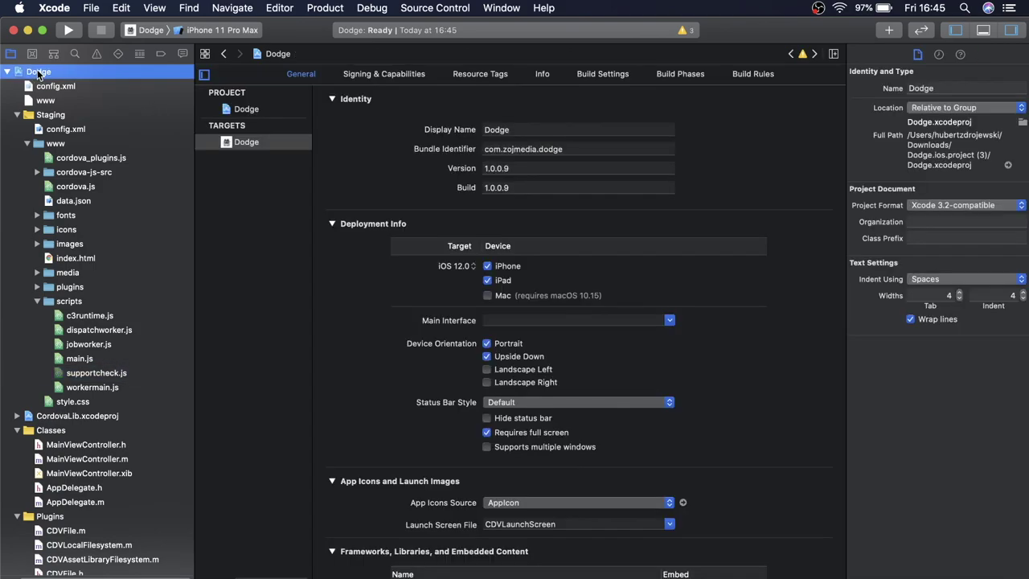
left_click(37, 69)
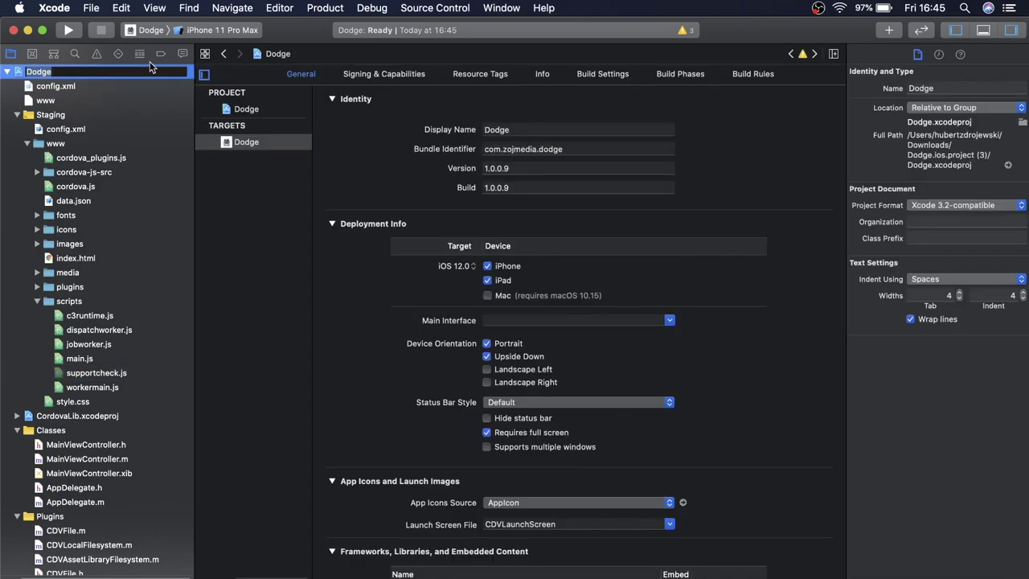
left_click(374, 75)
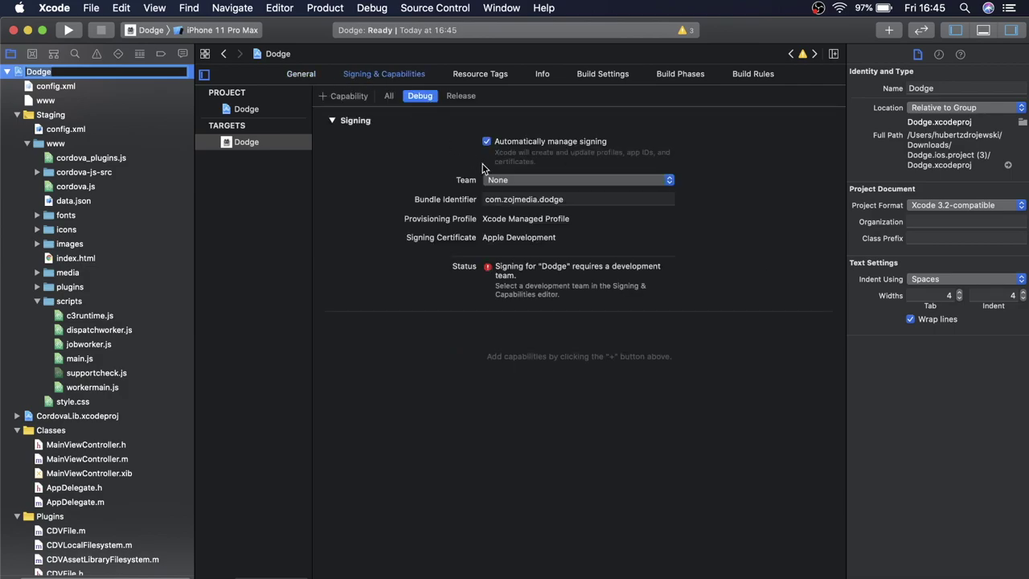
left_click(388, 98)
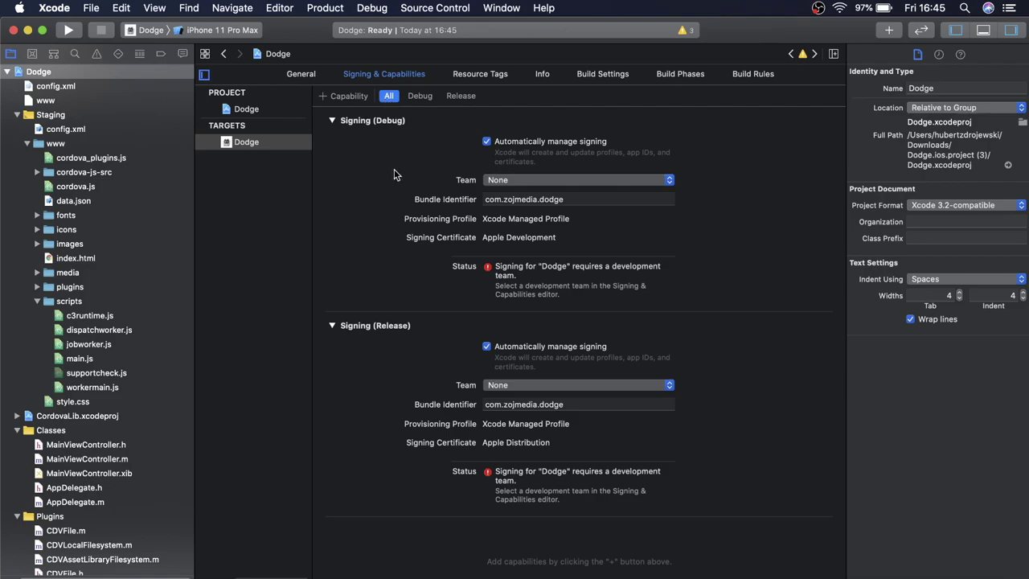
left_click(509, 179)
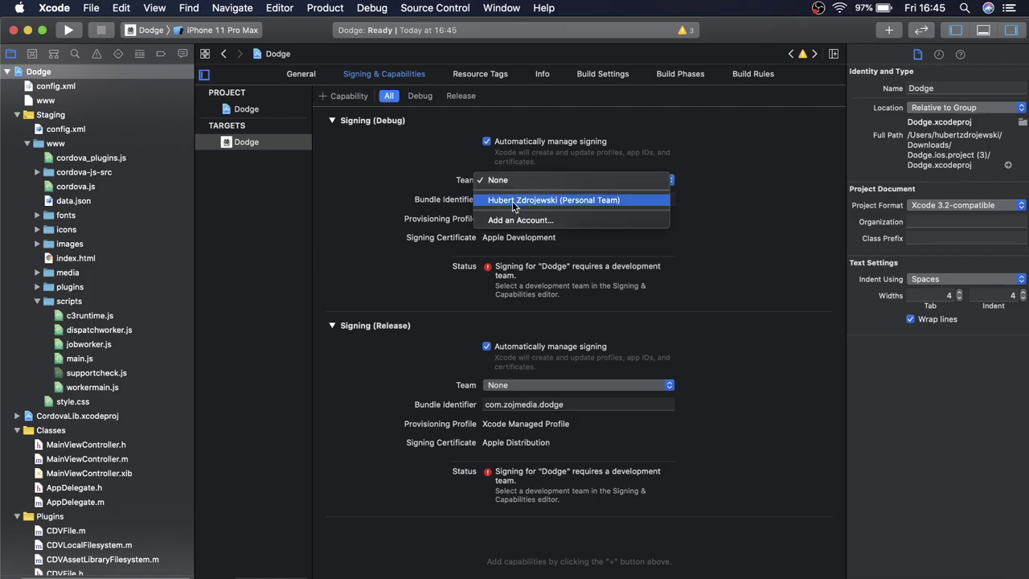
left_click(512, 201)
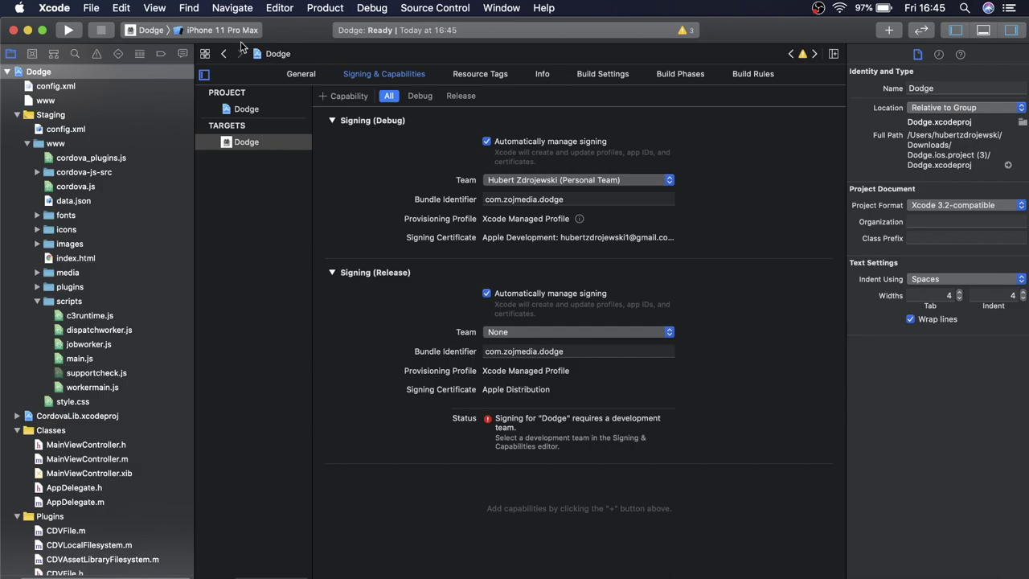
Set the Dodge scheme's run destination to the iPhone 8 simulator.
left_click(165, 30)
mouse_move(169, 32)
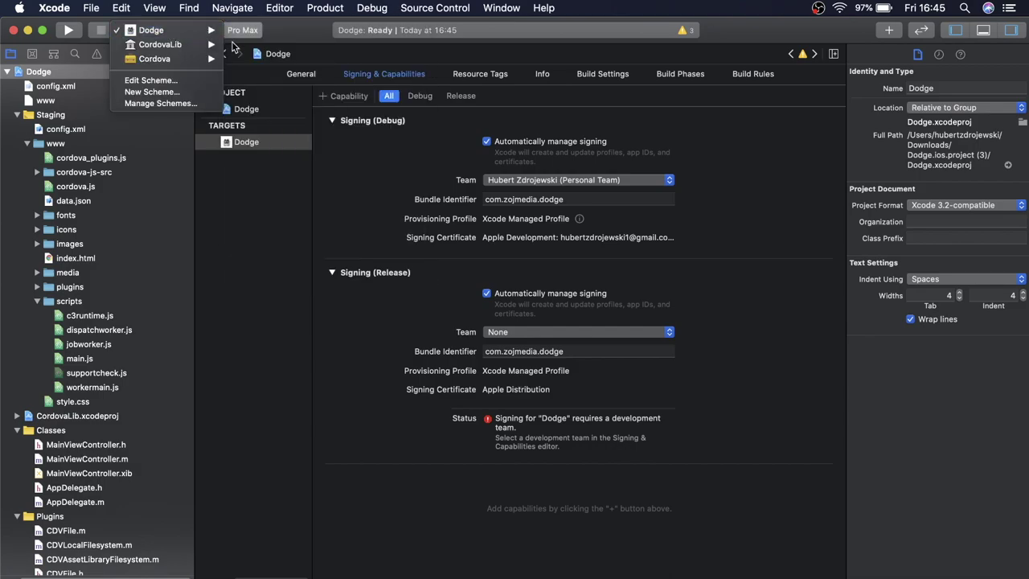
left_click(259, 32)
left_click(242, 34)
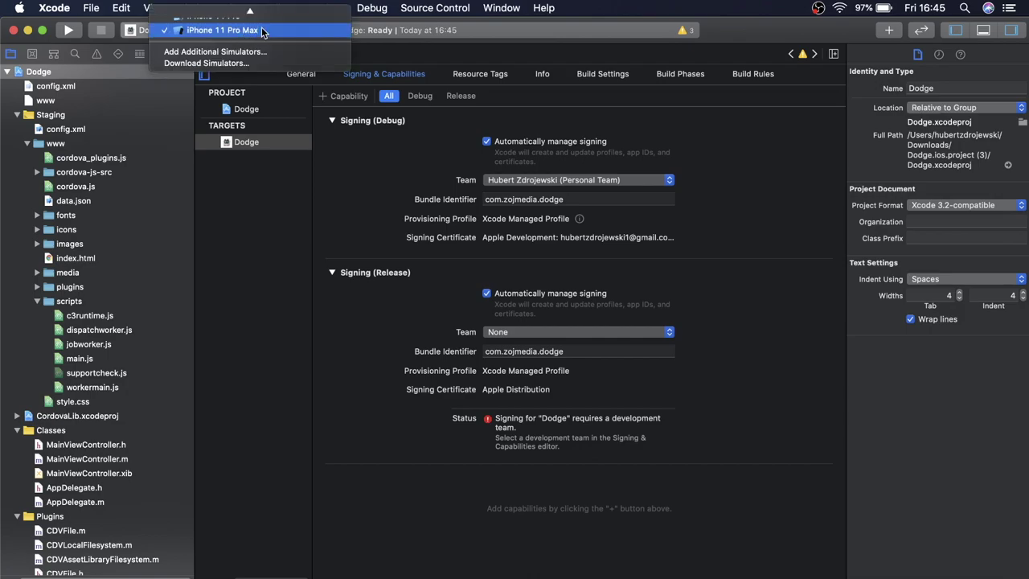
scroll(262, 32, "up", 10)
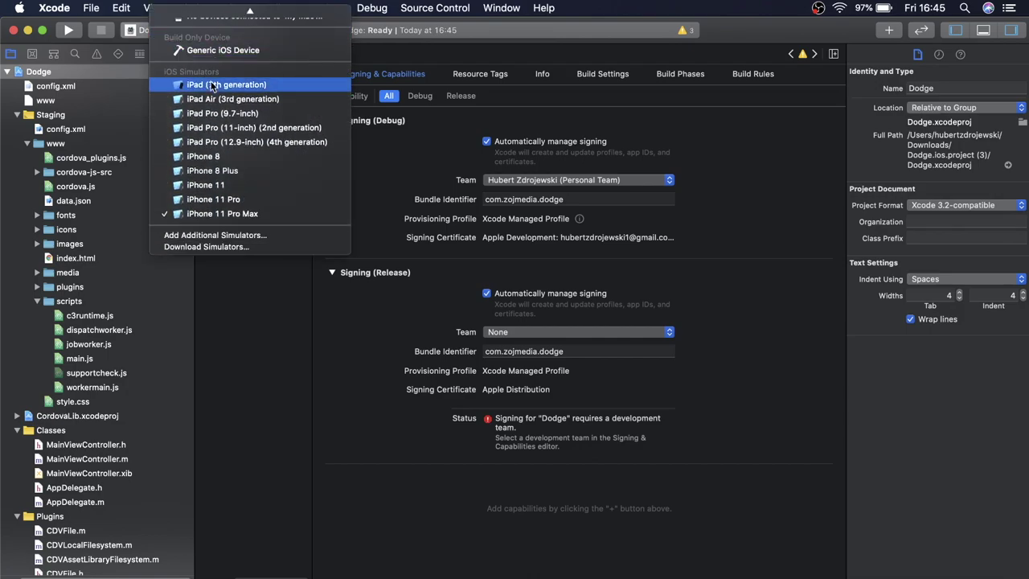
left_click(218, 157)
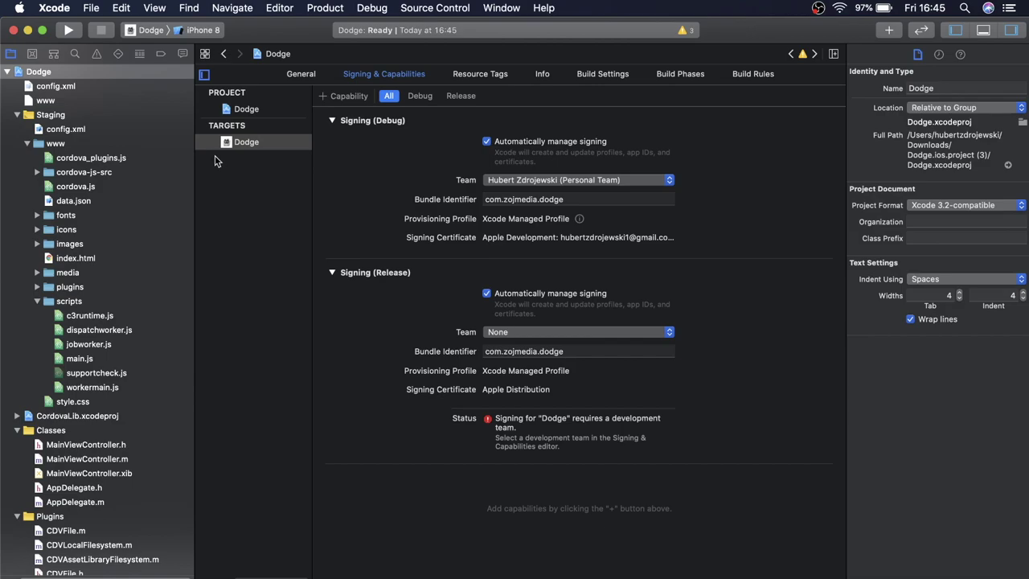
Mute the Mac's sound, then build and run Dodge in the iPhone 8 simulator.
key("XF86AudioMute")
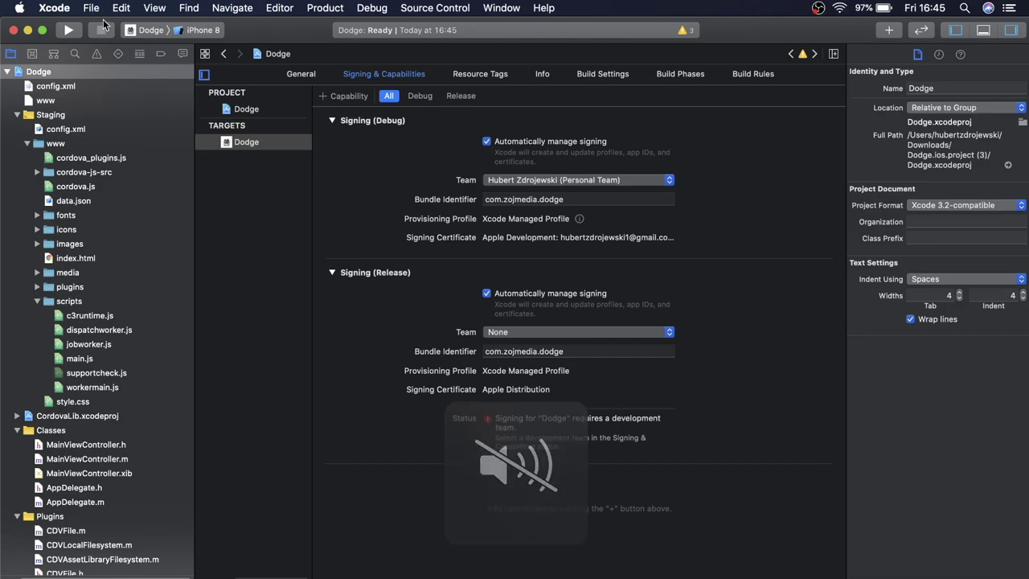
left_click(79, 31)
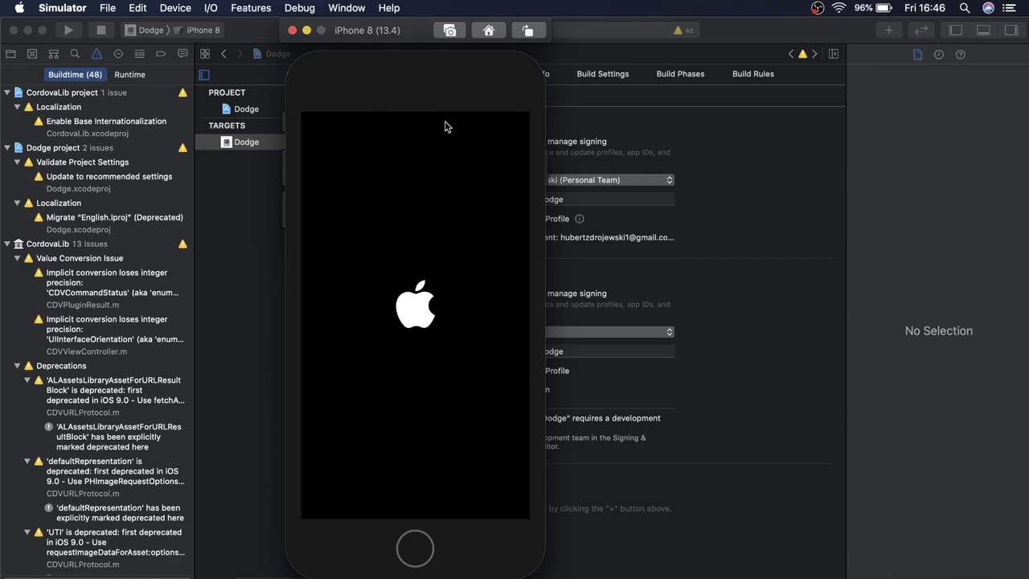
left_click_drag(379, 31, 628, 32)
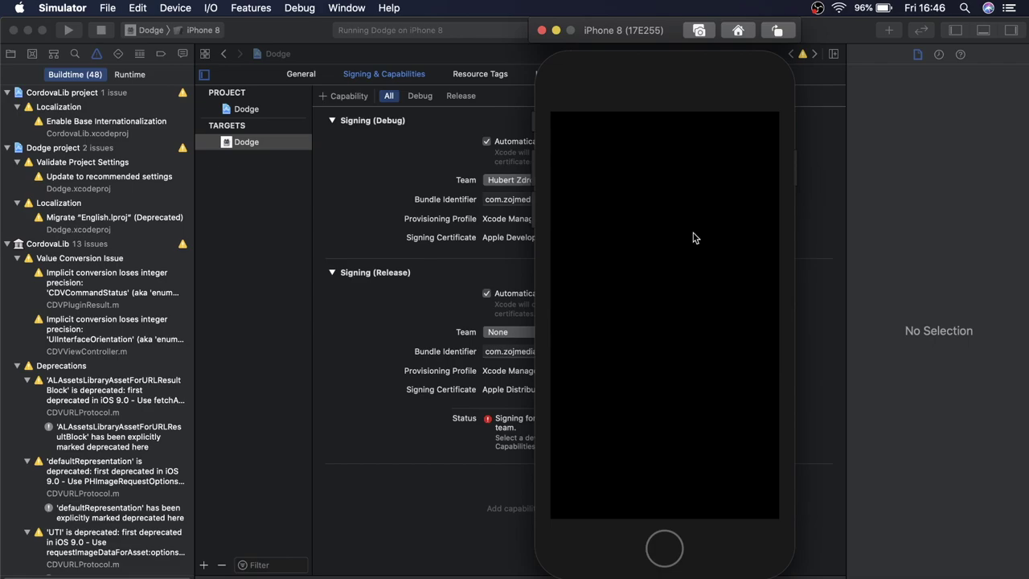
Return the simulated iPhone 8 to its home screen, close the simulator and go back to Xcode.
double_click(664, 547)
left_click_drag(587, 154, 547, 40)
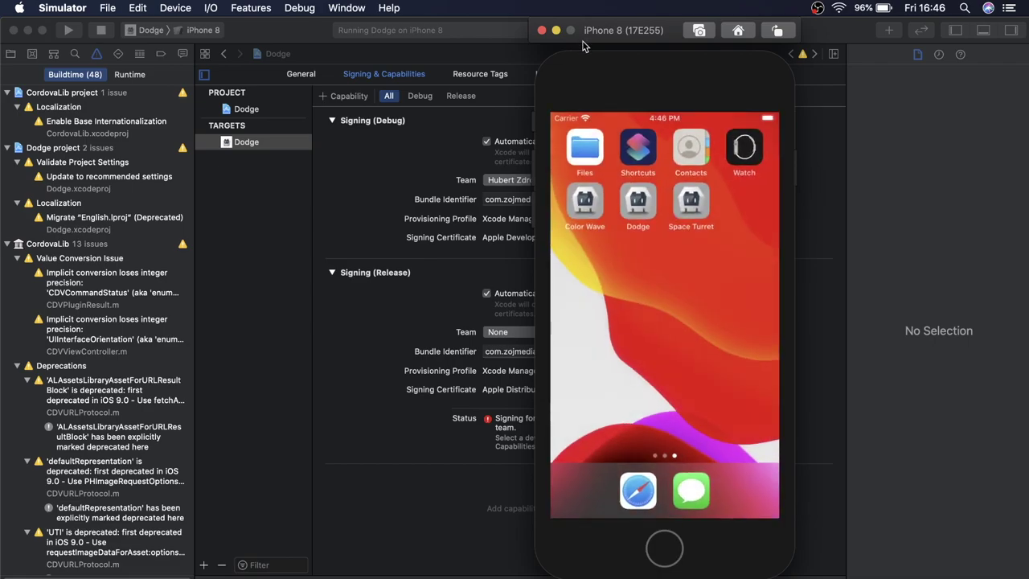
left_click(542, 31)
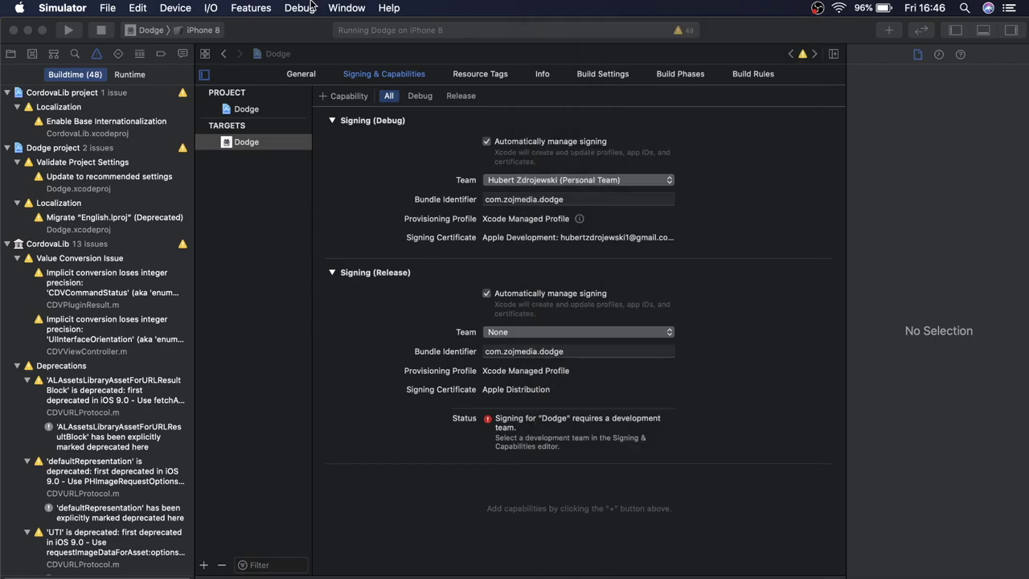
left_click(140, 34)
mouse_move(143, 37)
left_click(353, 415)
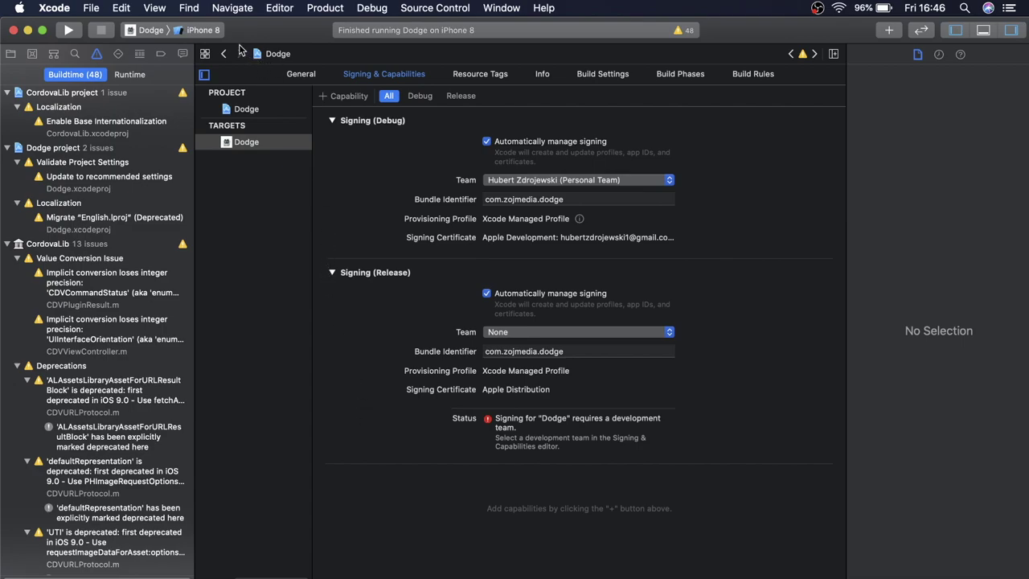
Check the run destinations for a connected physical device, view the device setup dialog and close the Devices window.
left_click(219, 30)
mouse_move(241, 9)
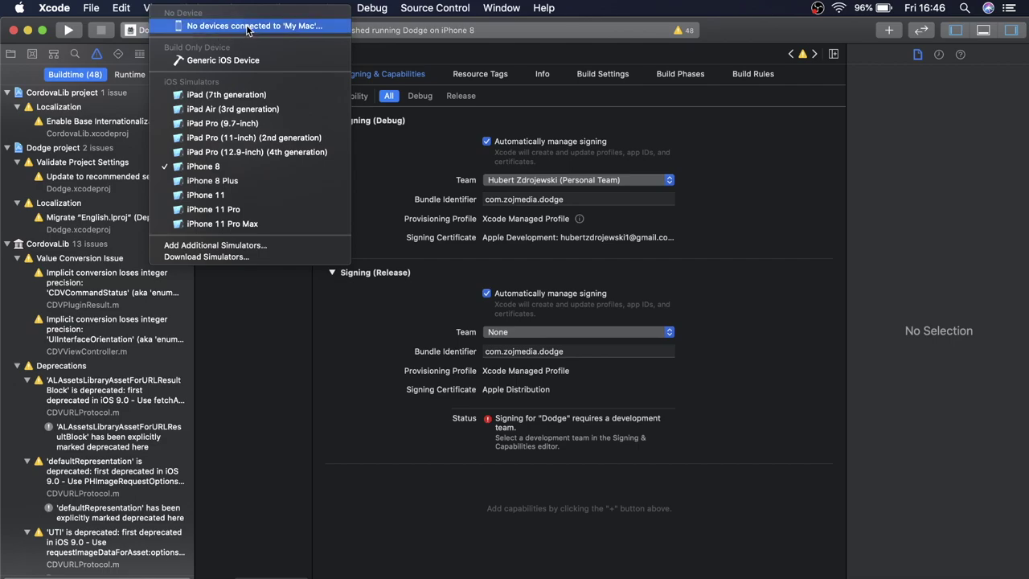
left_click(248, 27)
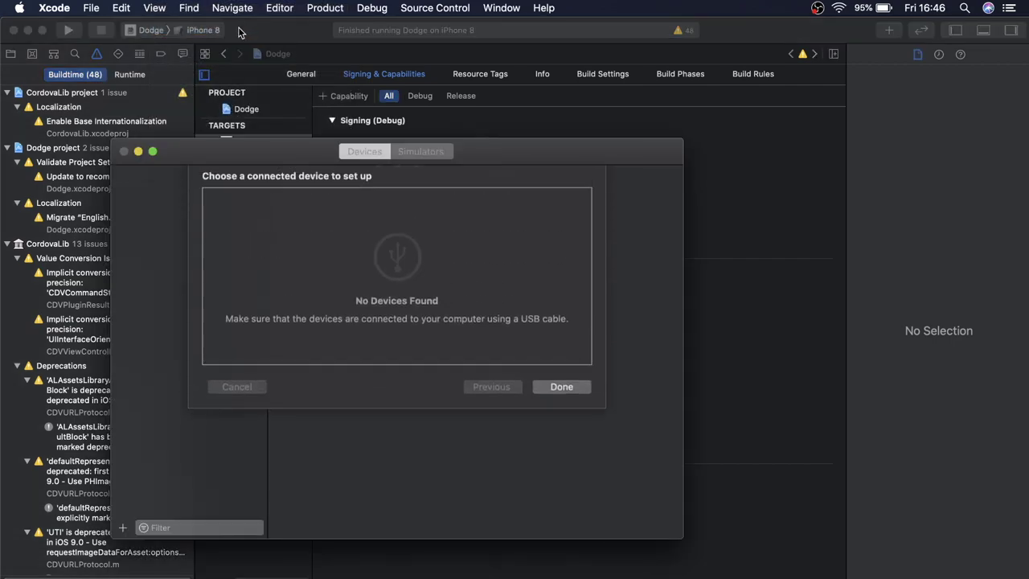
left_click(561, 395)
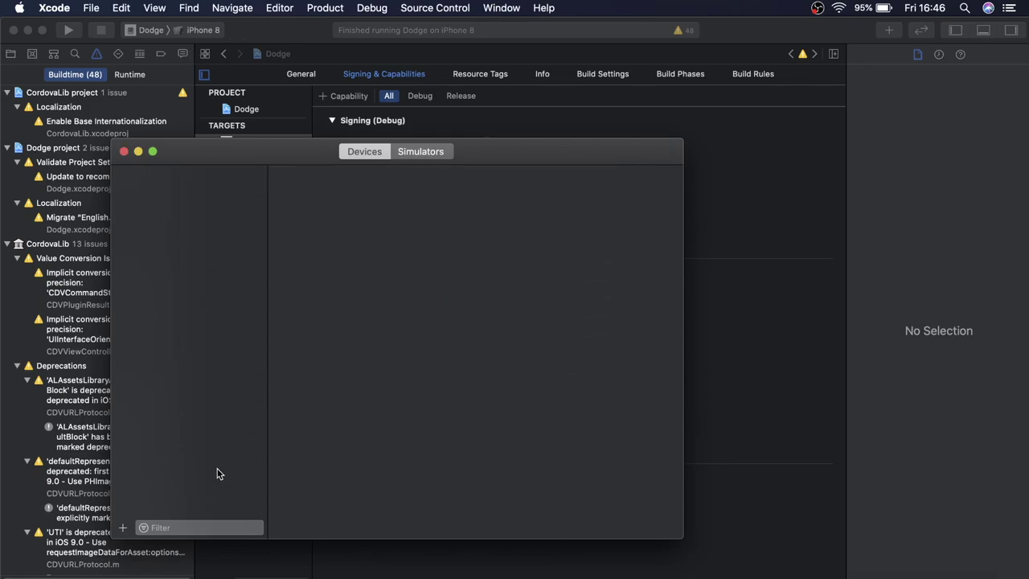
left_click(123, 151)
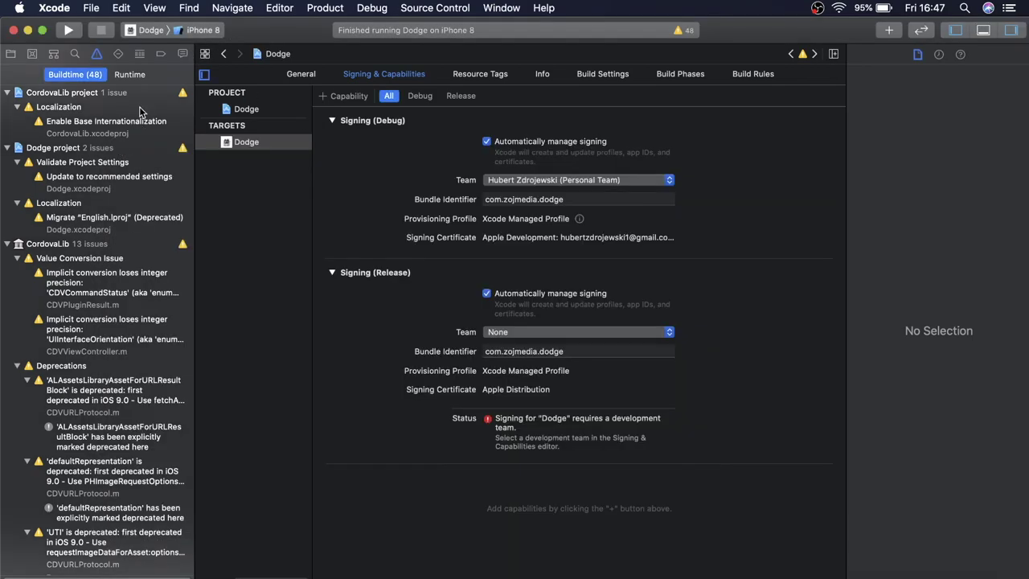